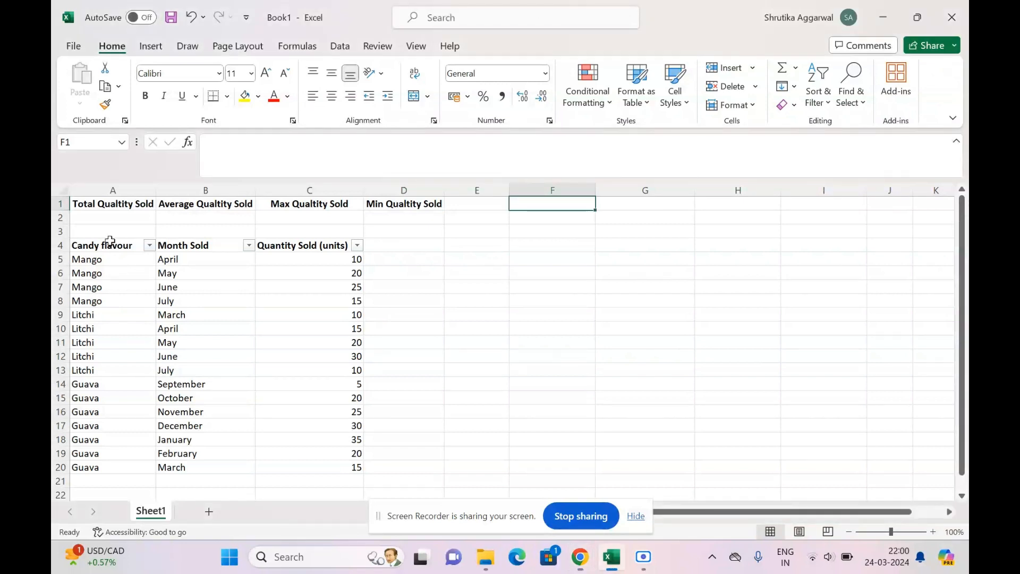
Examine the candy flavour, month sold and quantity sold columns and the empty summary cells under the row 1 headers.
drag(109, 242, 112, 465)
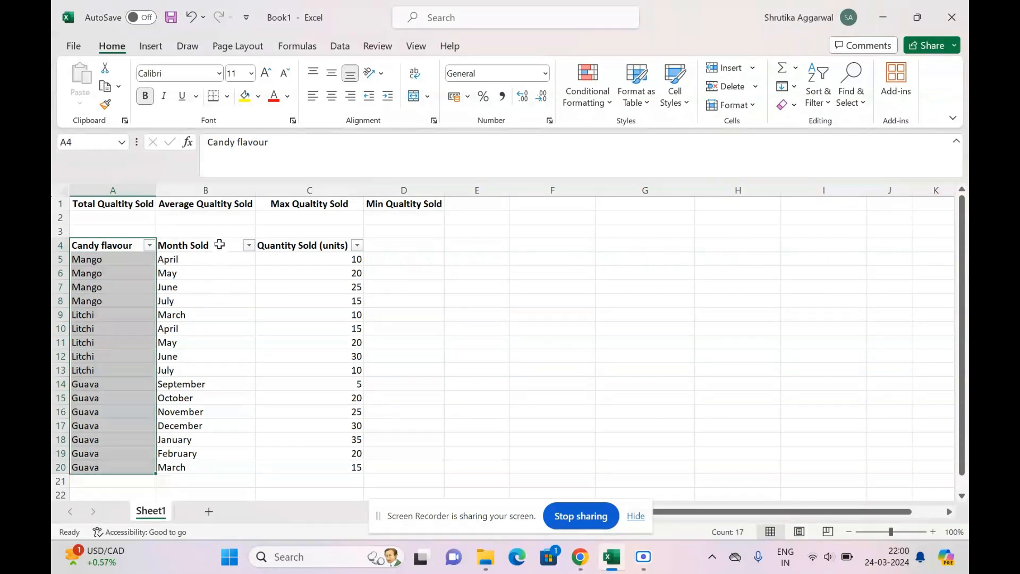
drag(217, 244, 183, 464)
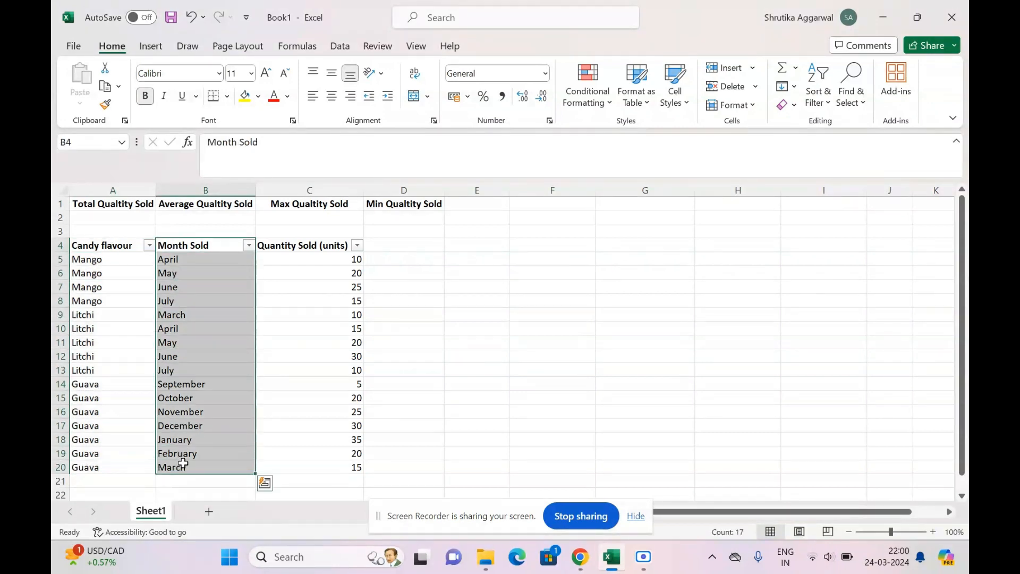
drag(301, 245, 285, 470)
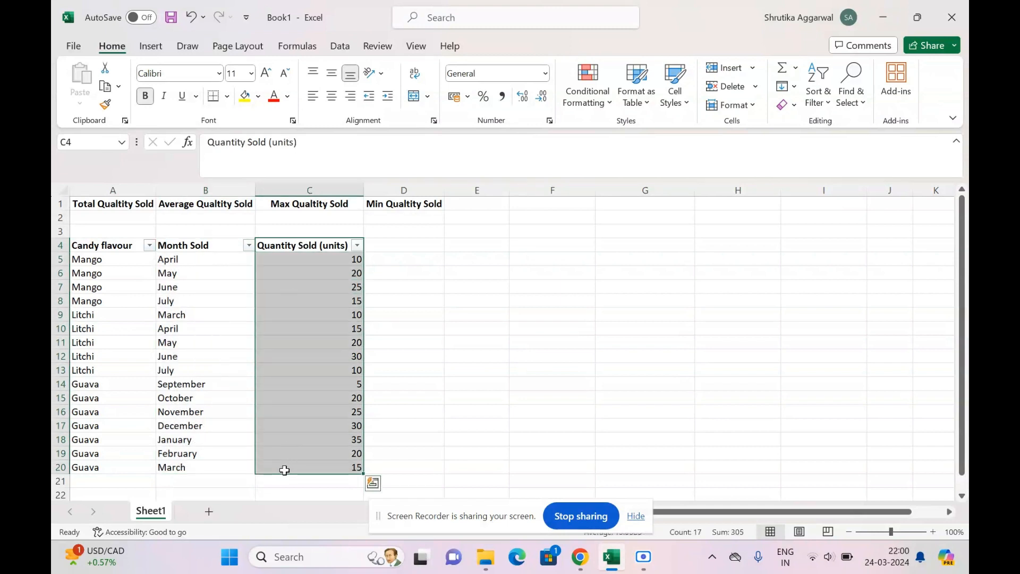
click(128, 257)
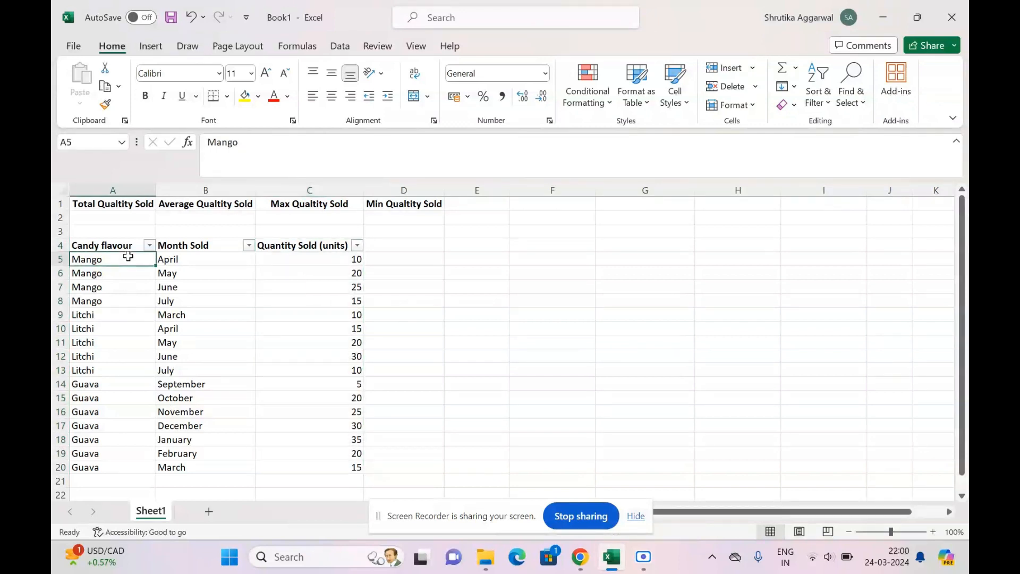
click(136, 220)
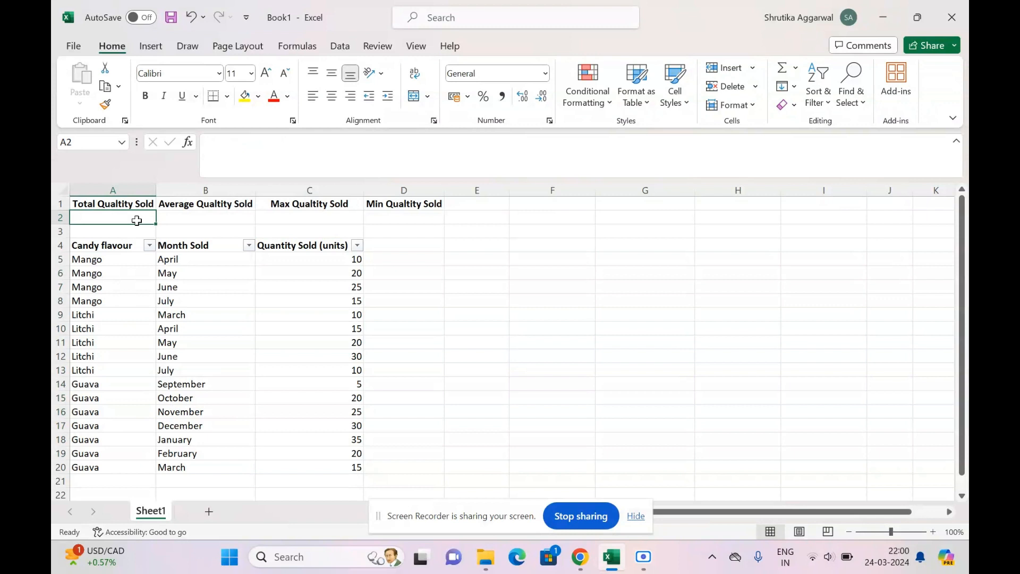
click(193, 219)
click(311, 216)
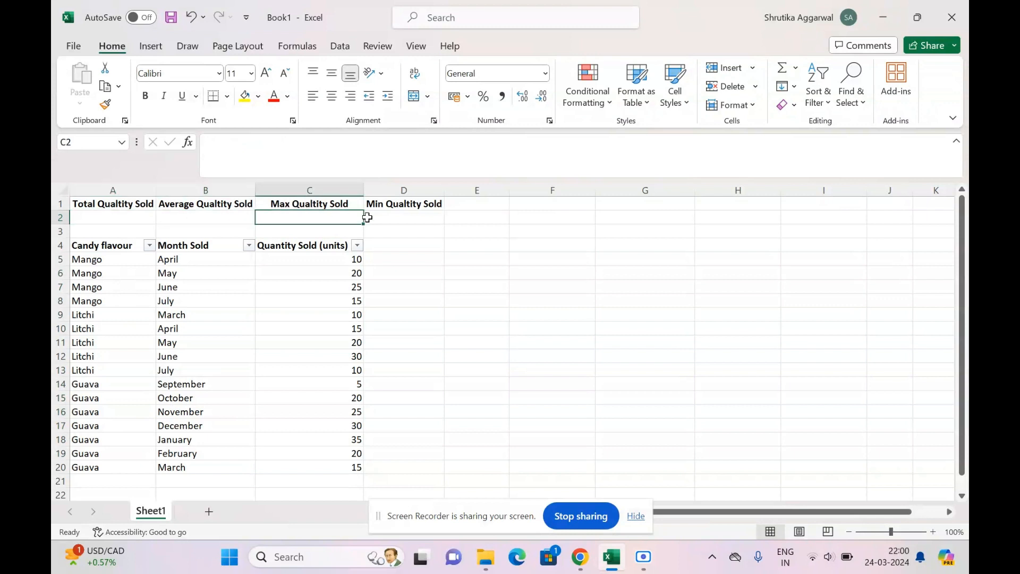
click(390, 227)
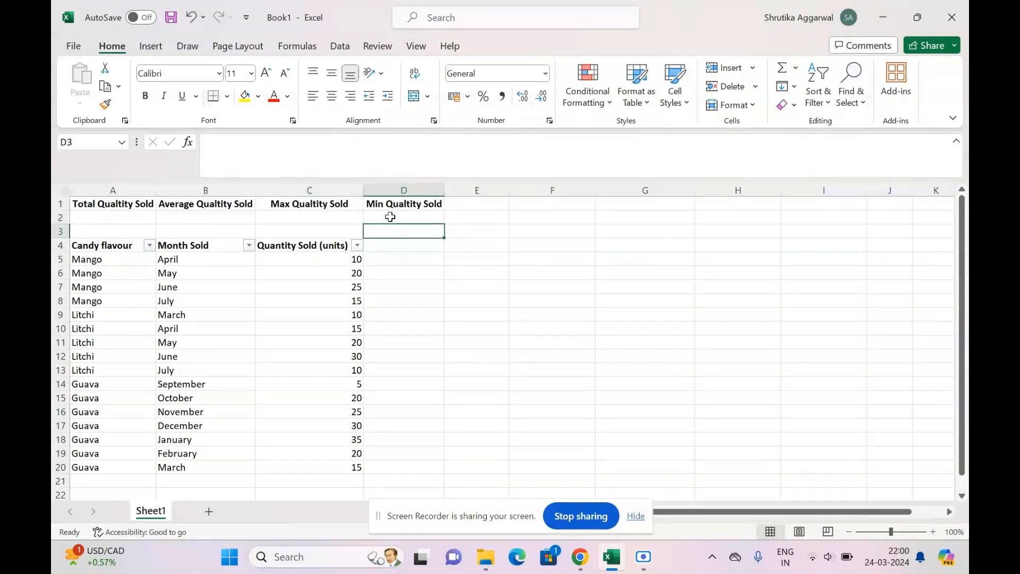
click(390, 217)
Filter the candy flavour column to show only Mango and select the visible quantity values.
click(116, 248)
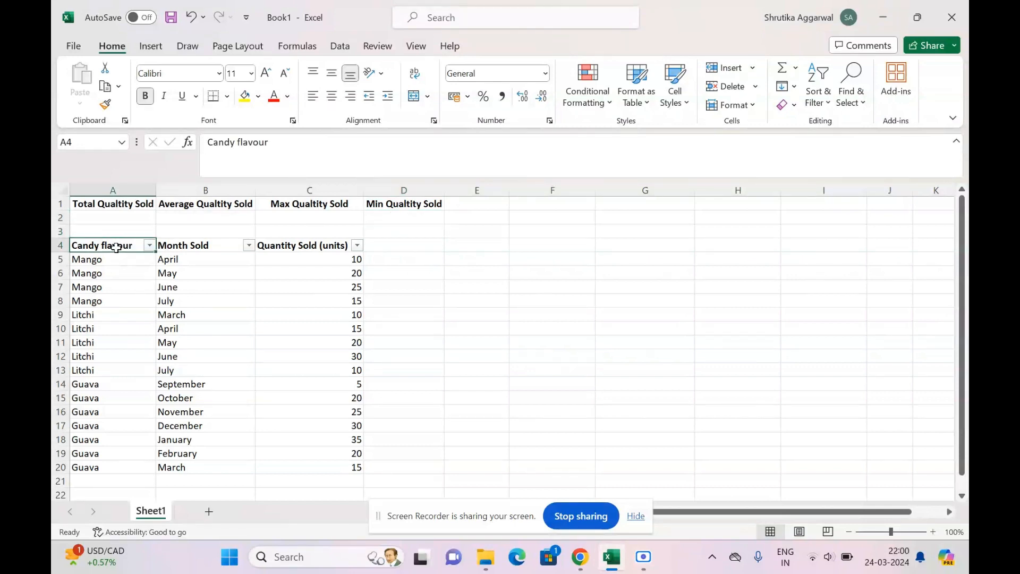
click(150, 245)
click(201, 328)
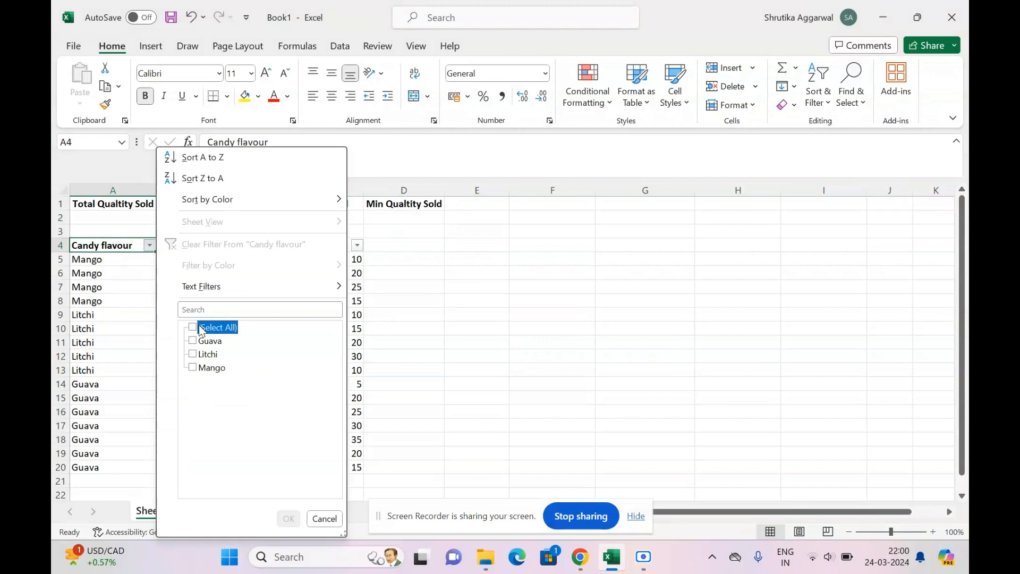
click(210, 368)
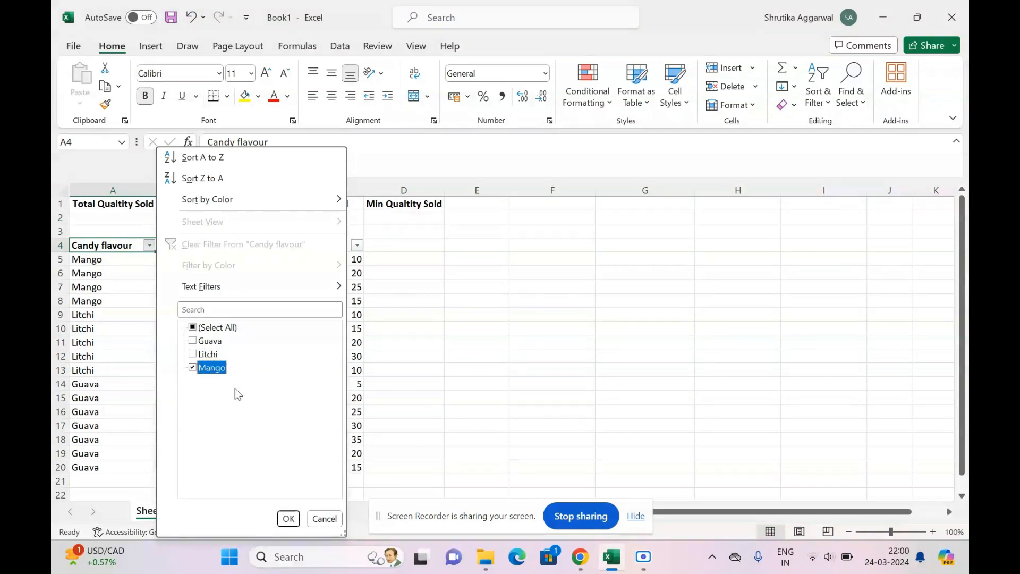
click(288, 519)
drag(101, 219, 404, 223)
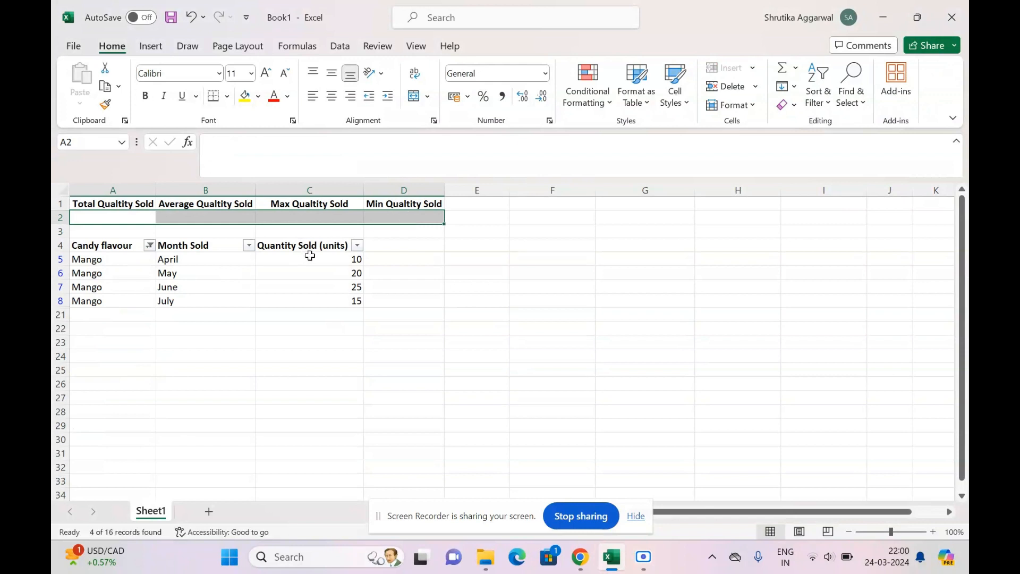
drag(309, 257, 314, 320)
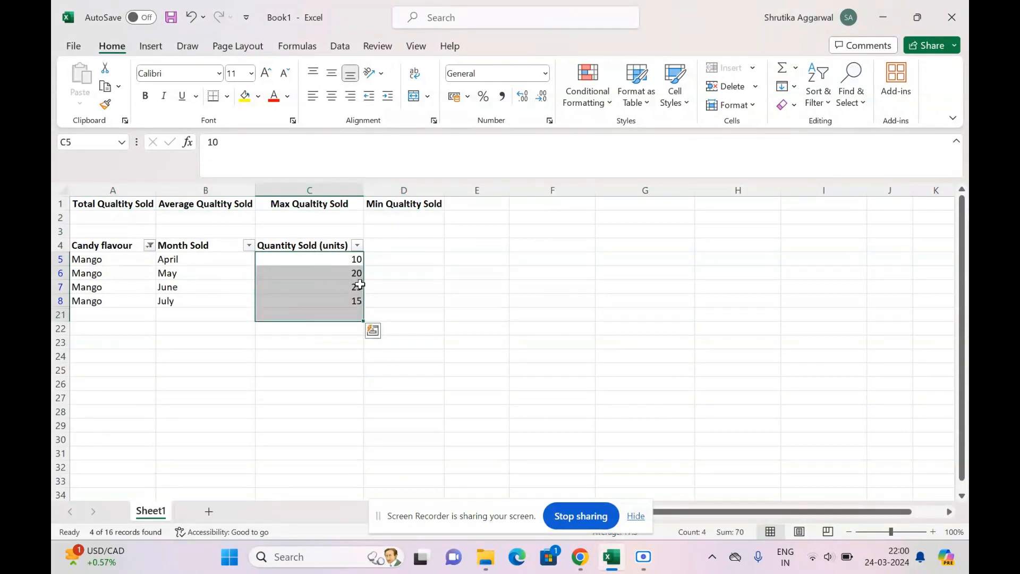
Reset the candy flavour filter to include all flavours.
click(150, 244)
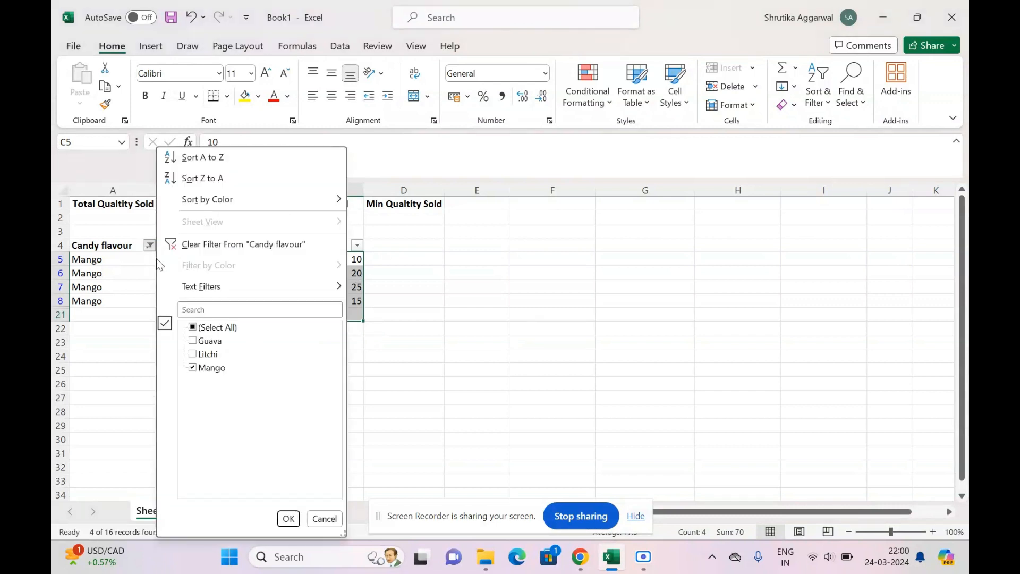
click(192, 327)
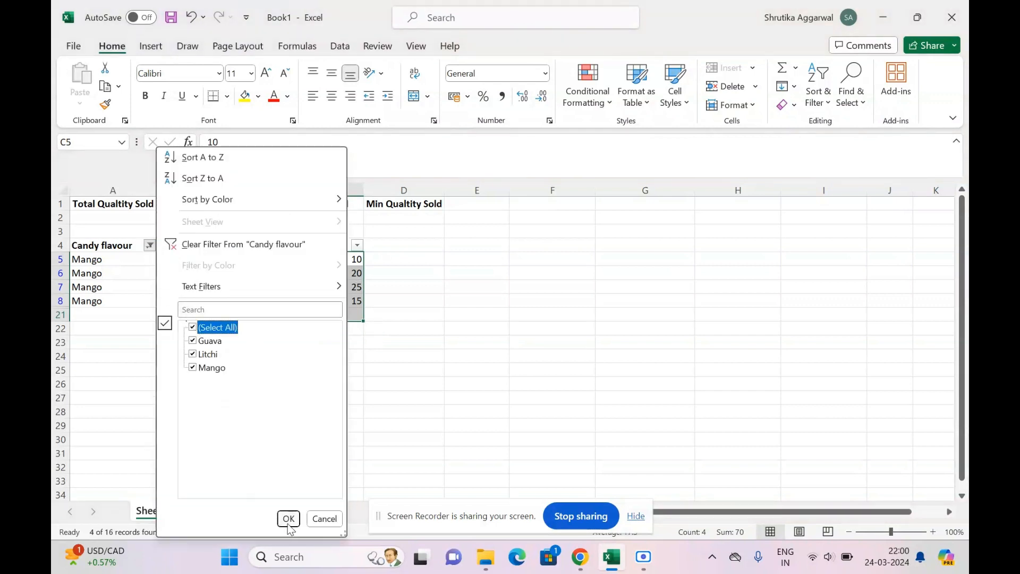
click(289, 520)
Filter the month sold column to show only July, June and October.
click(248, 245)
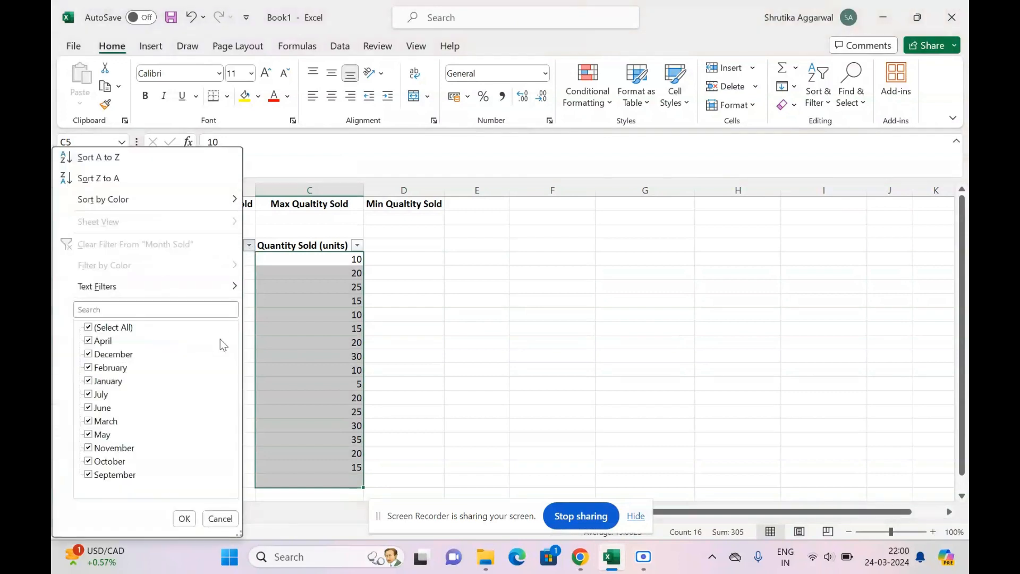
click(117, 328)
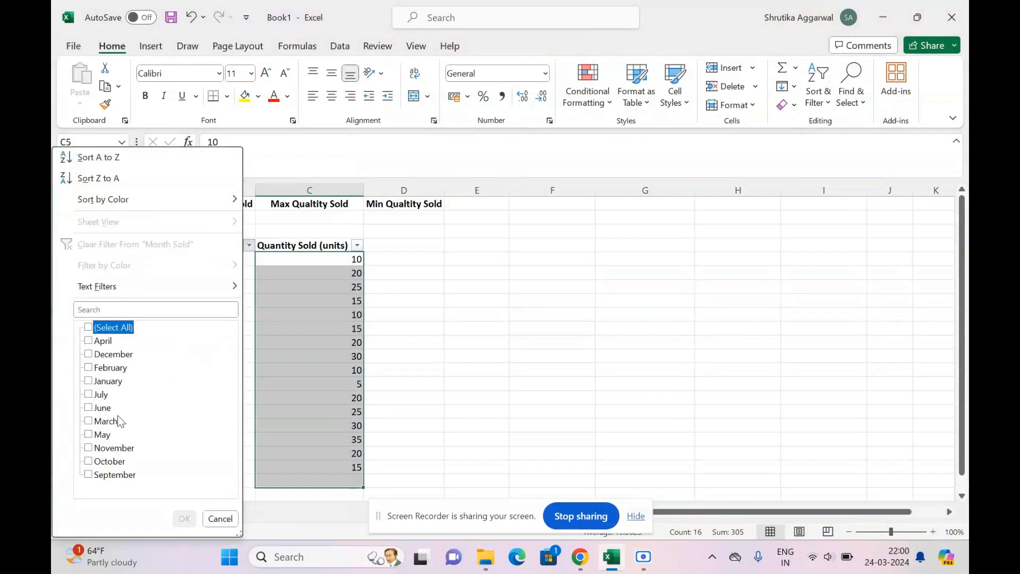
click(117, 462)
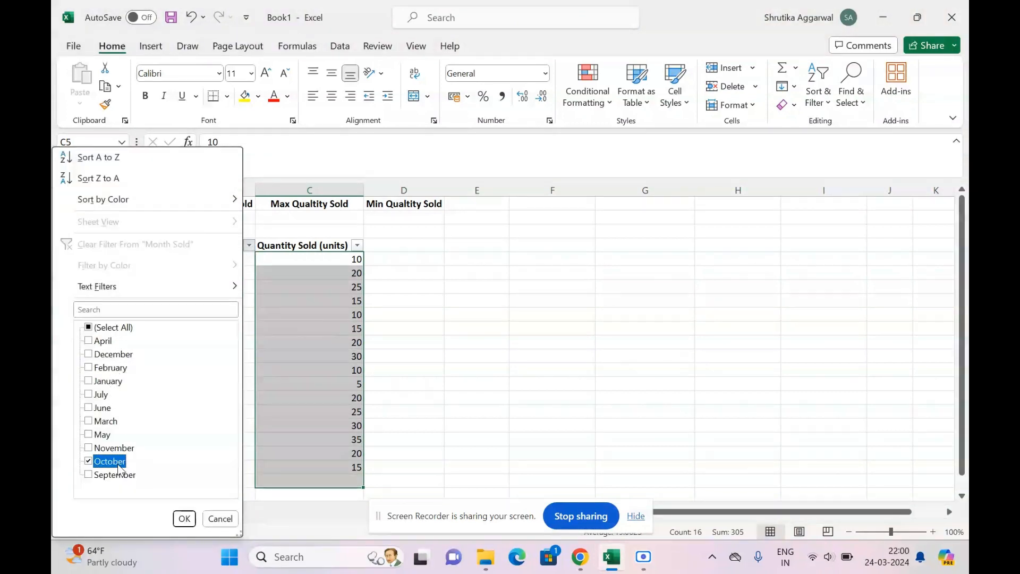
click(110, 408)
click(101, 395)
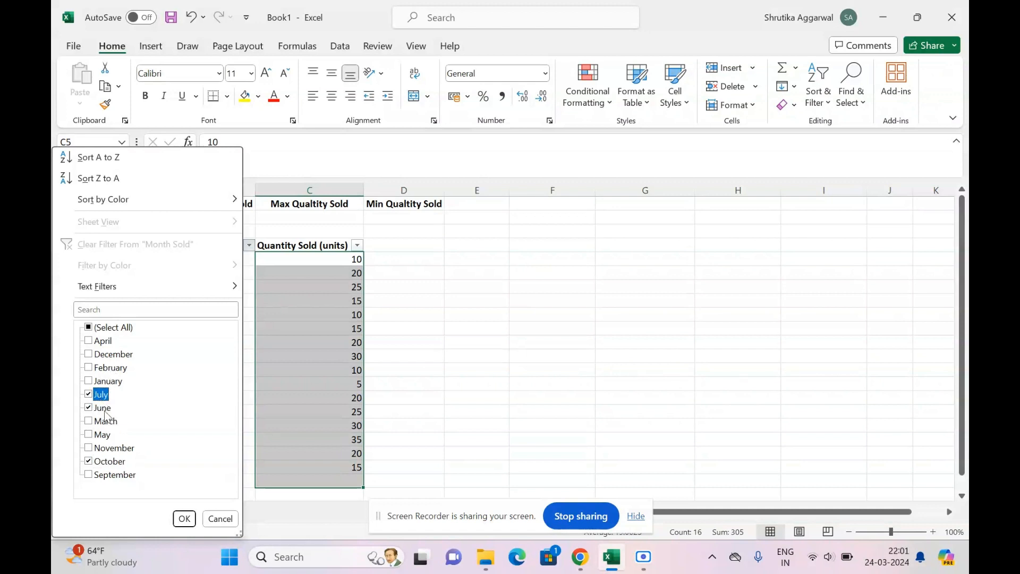
click(183, 519)
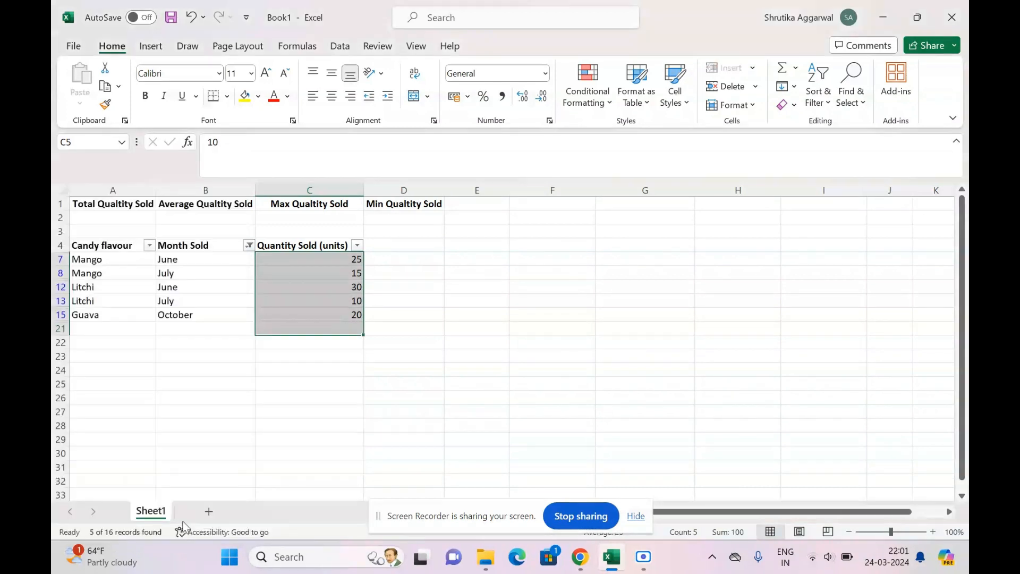
Clear all filters from the candy sales table.
click(215, 258)
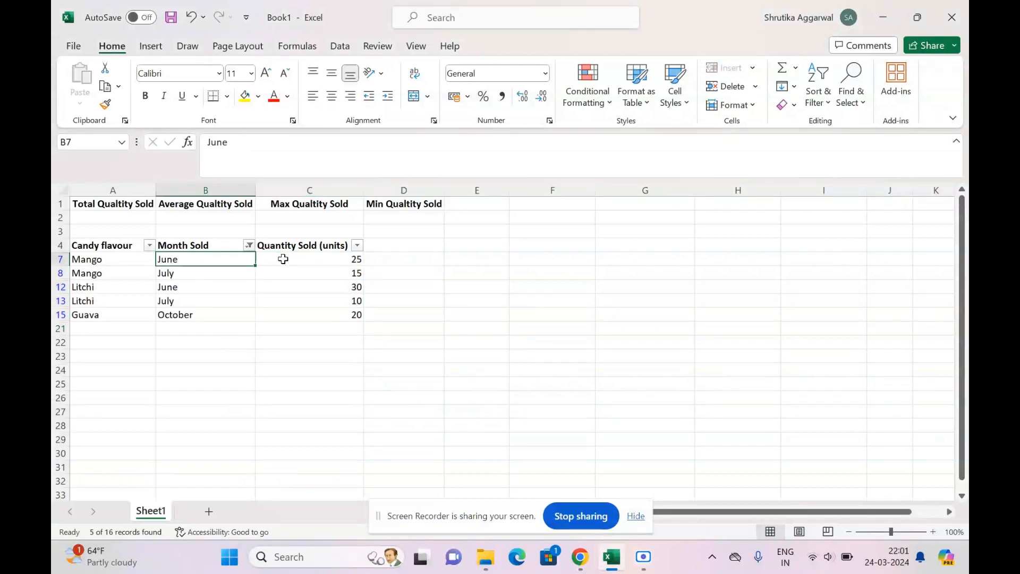
drag(301, 260, 305, 307)
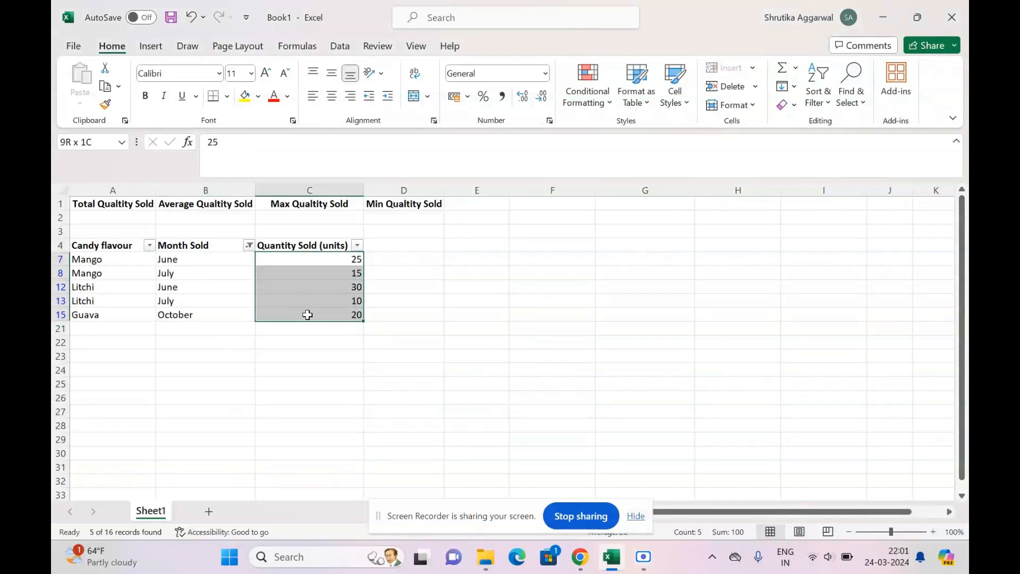
drag(112, 218, 289, 216)
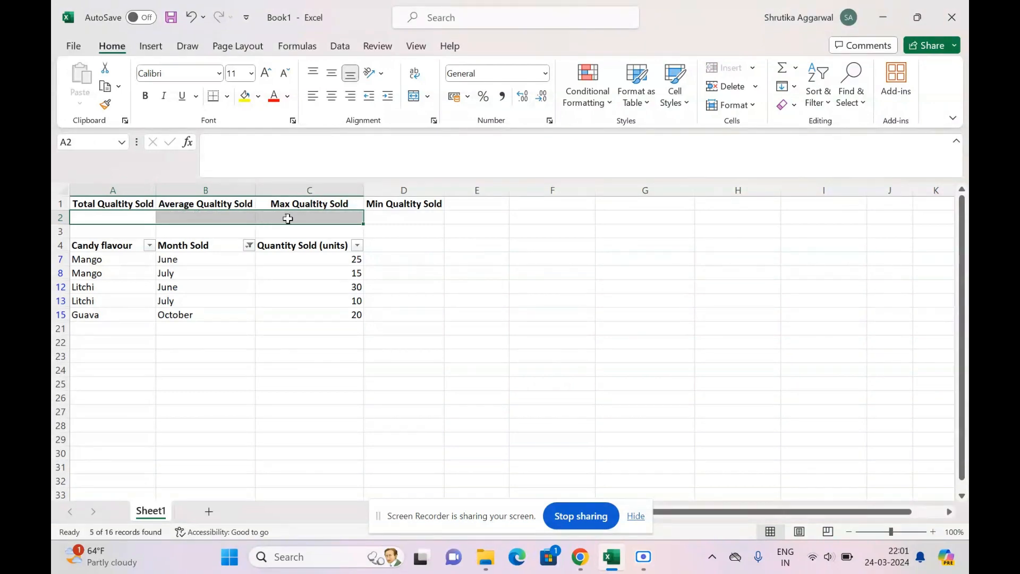
click(391, 219)
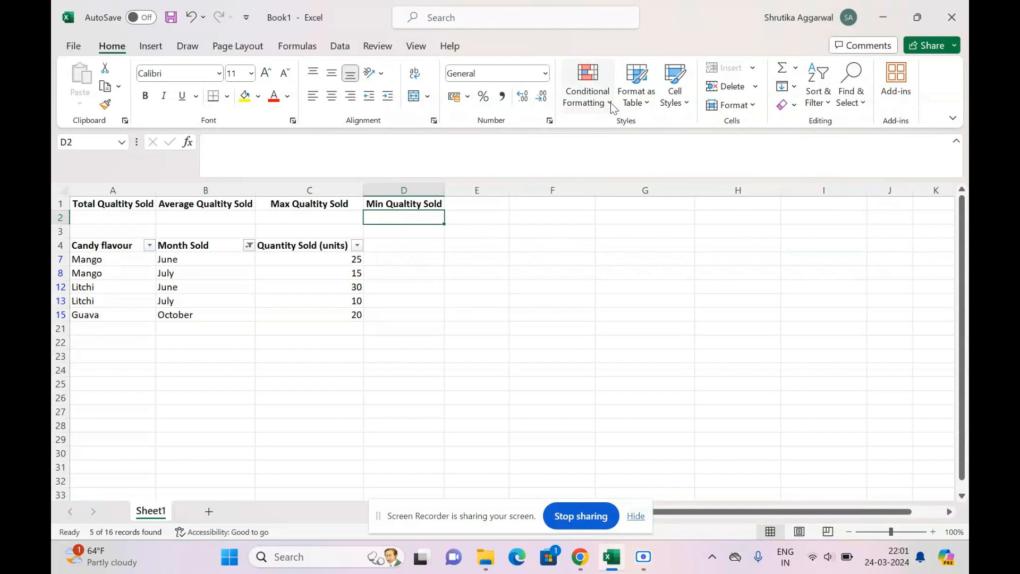
click(818, 96)
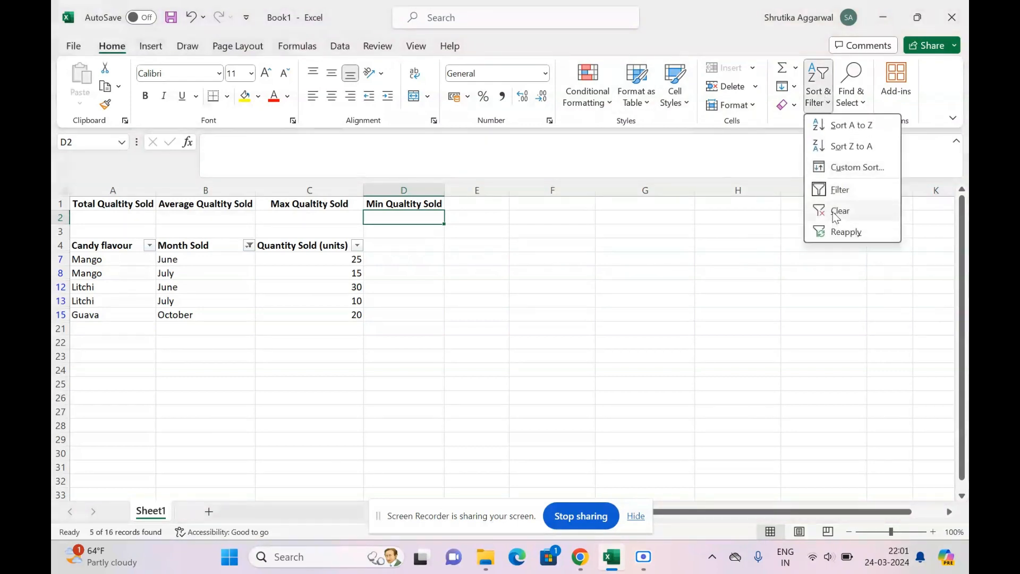
click(833, 210)
Start a SUBTOTAL formula in cell A2 under Total Qualtity Sold.
click(137, 229)
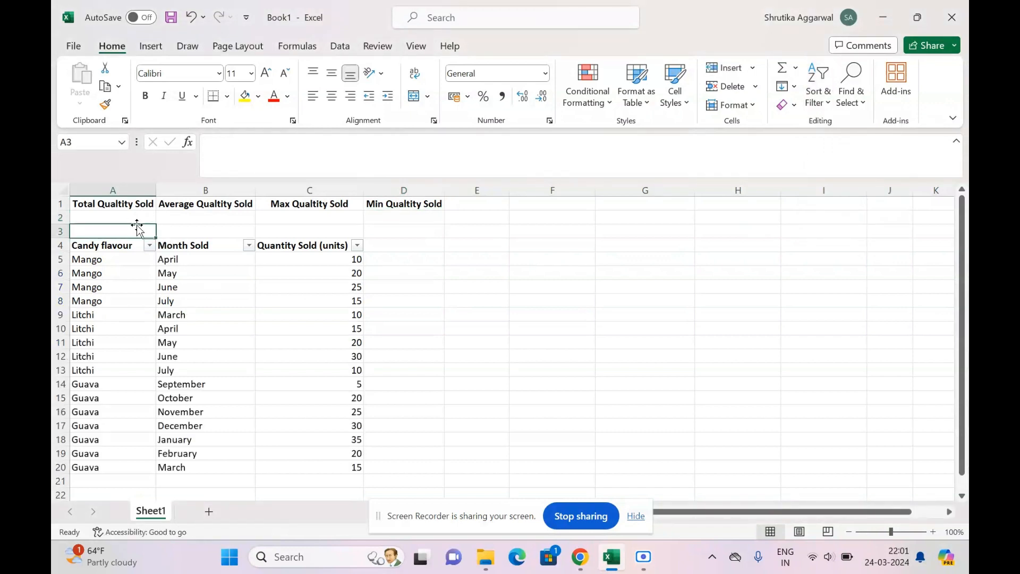
click(134, 218)
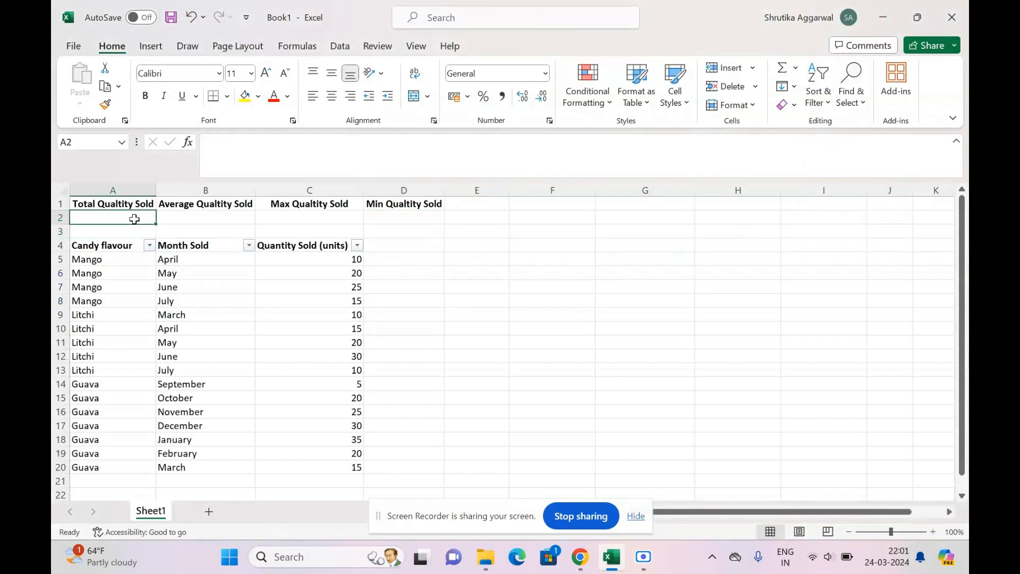
text(=sub)
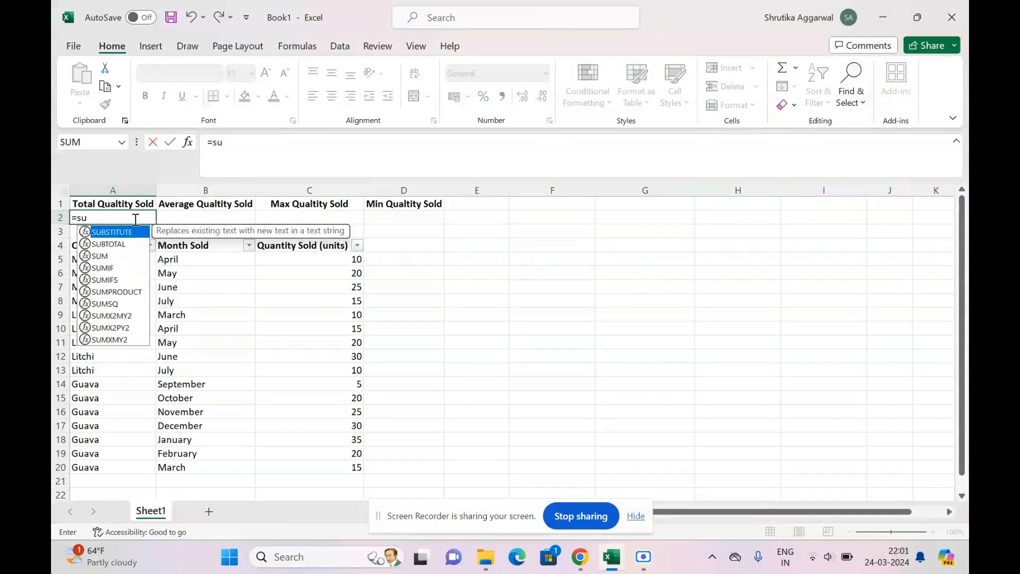
click(120, 244)
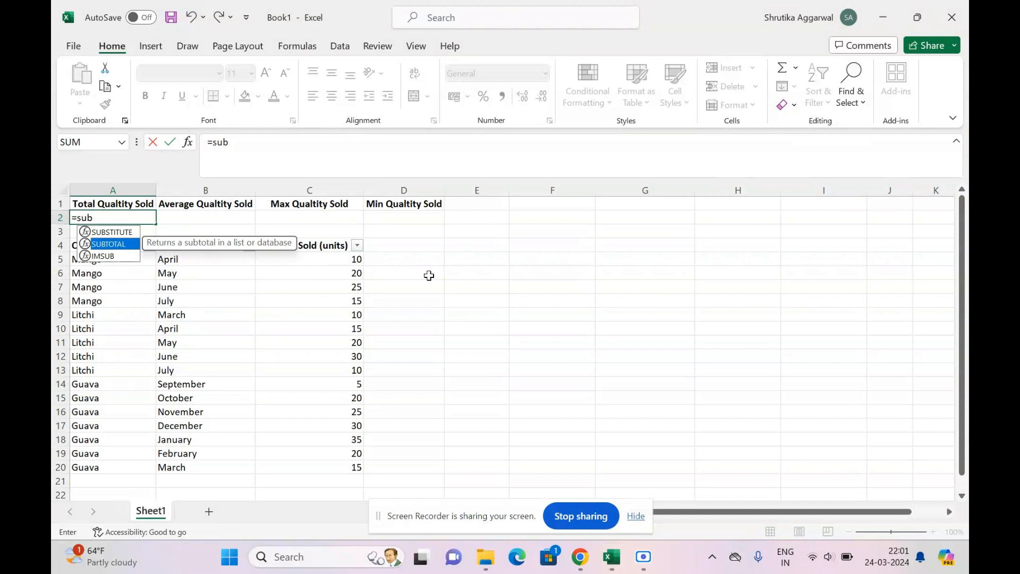
double_click(120, 244)
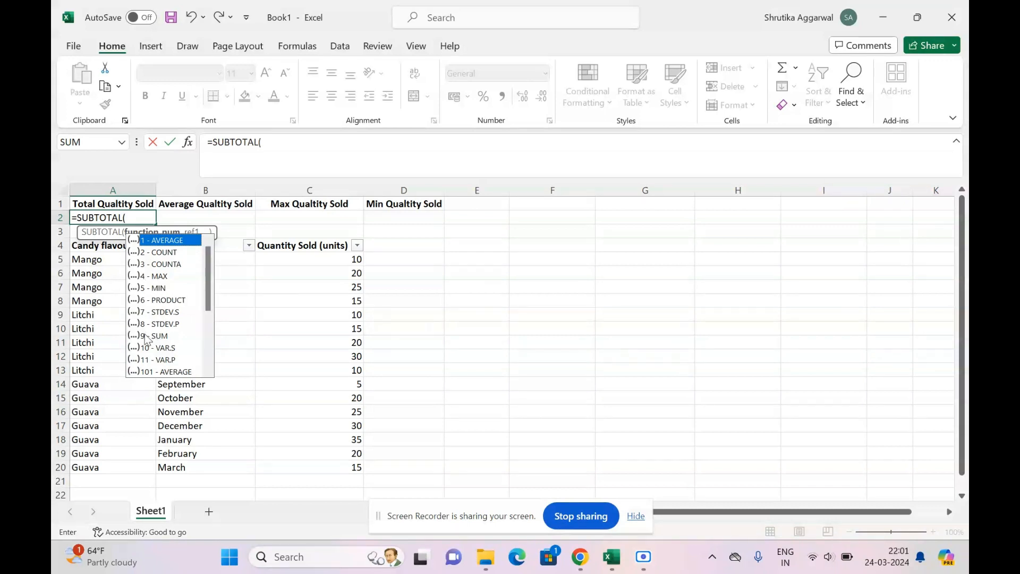
Complete the A2 formula as =SUBTOTAL(9,C5:C20) to sum the quantity sold column, then check it against the column's sum.
scroll(207, 299, down, 3)
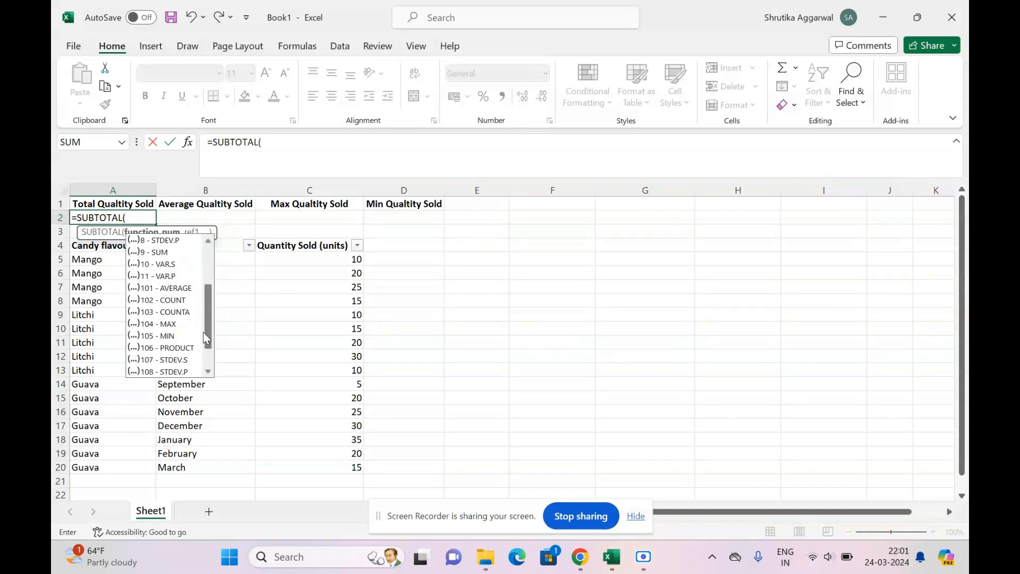
scroll(204, 334, down, 1)
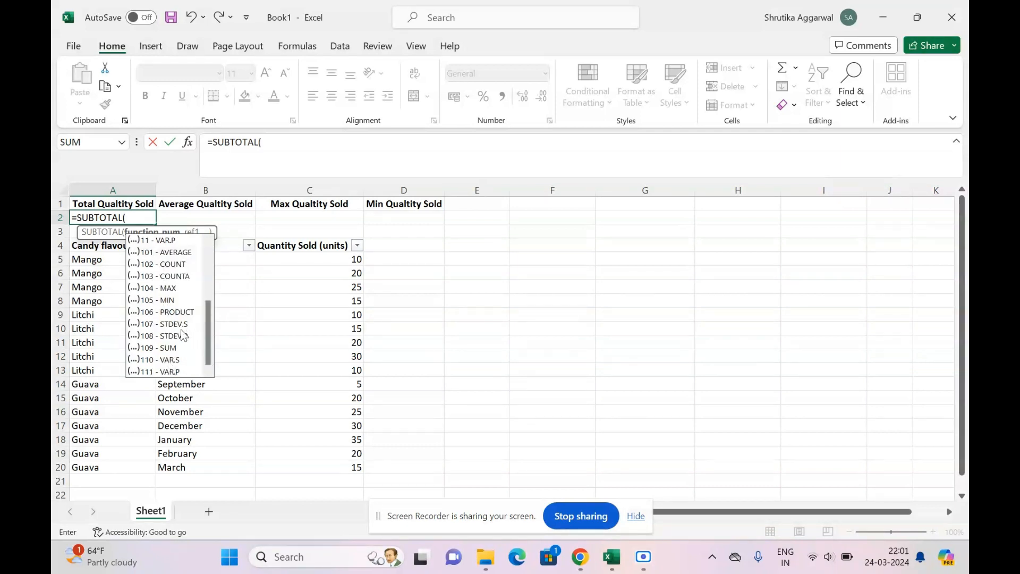
drag(208, 329, 218, 249)
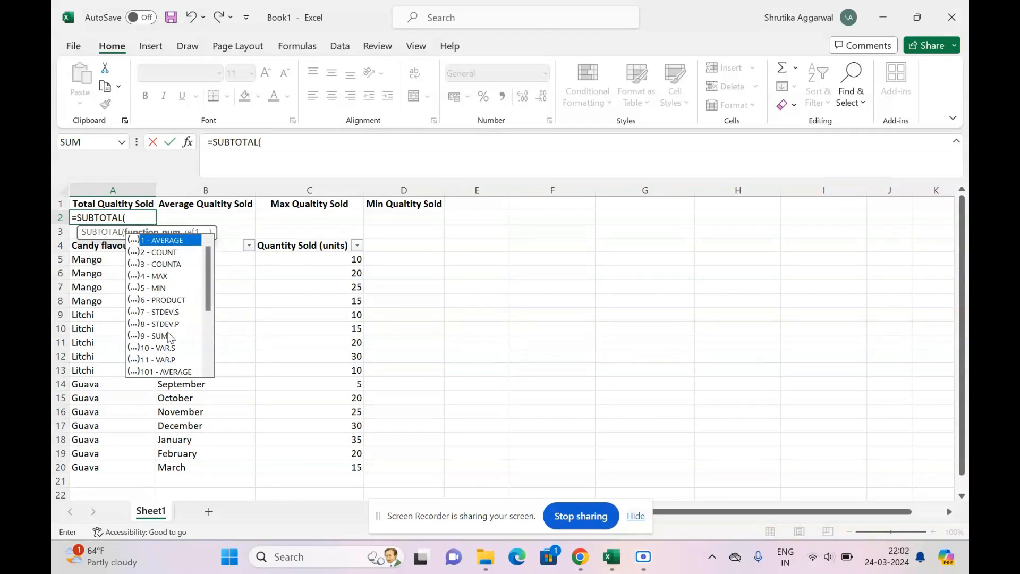
text(9,)
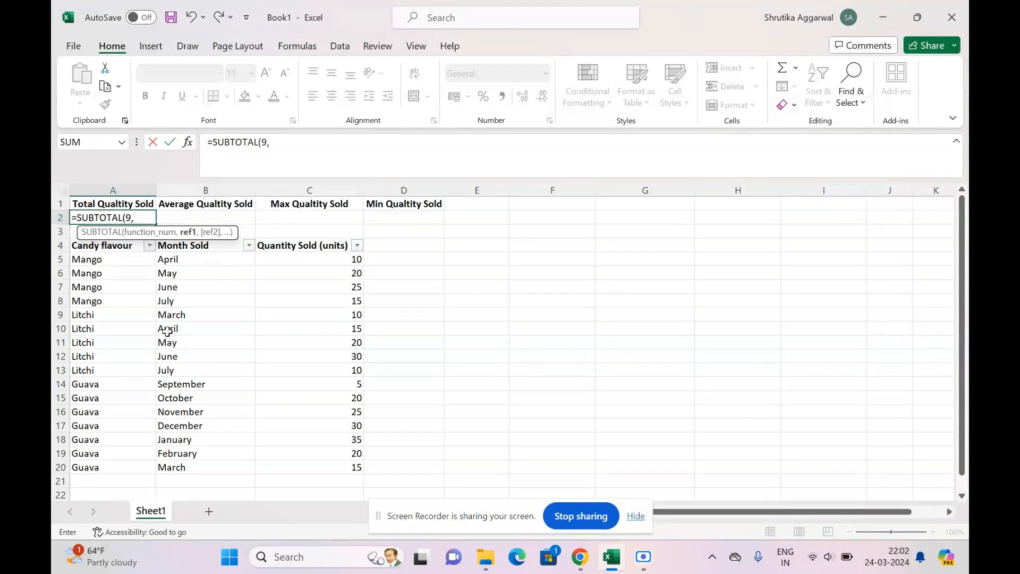
drag(290, 258, 298, 462)
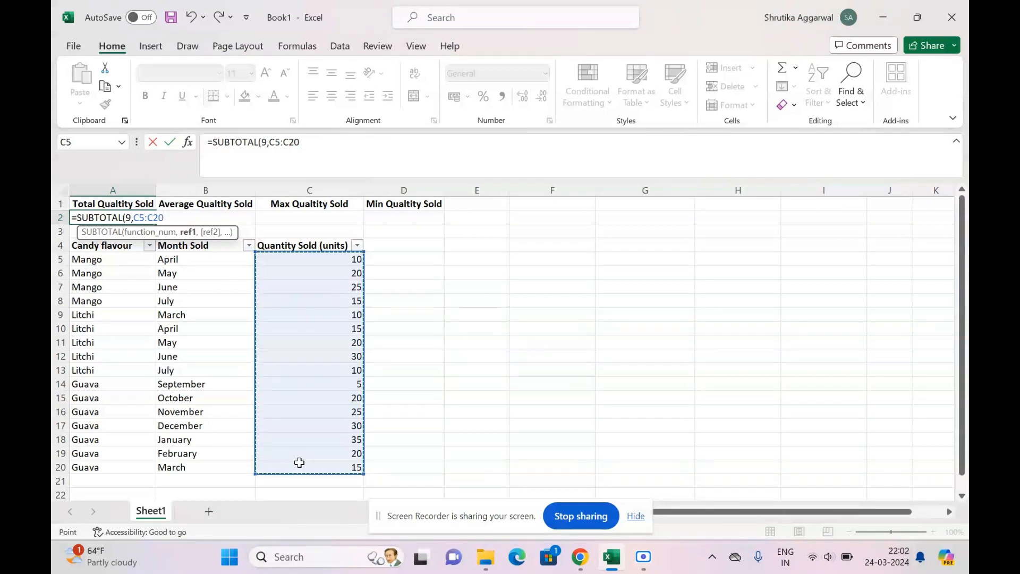
text())
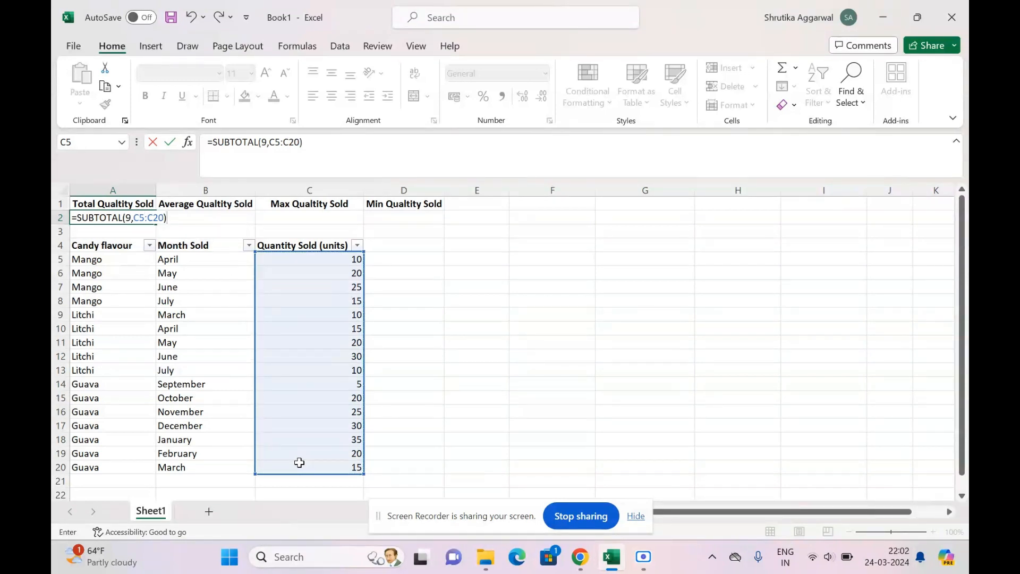
key(Return)
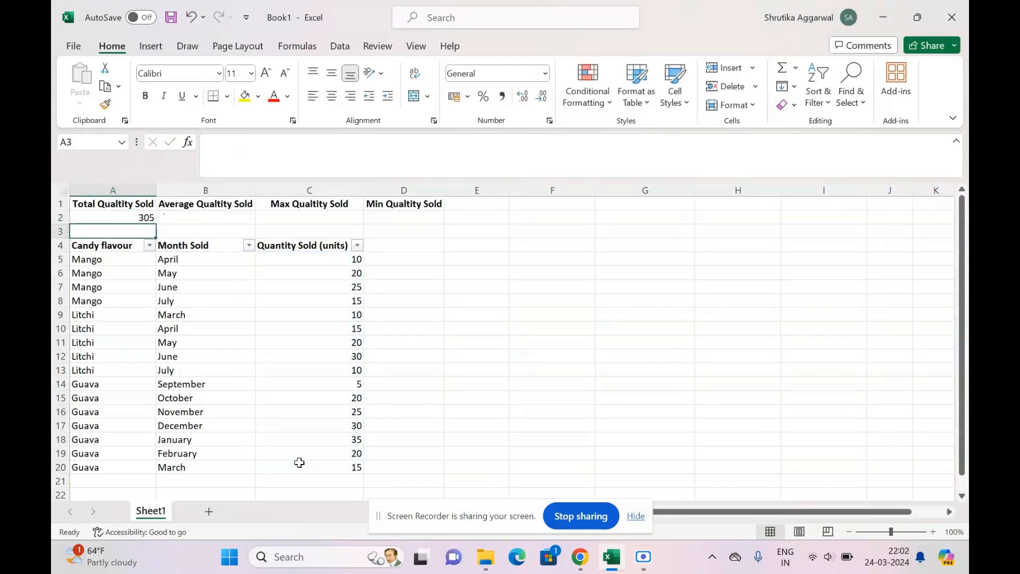
click(135, 218)
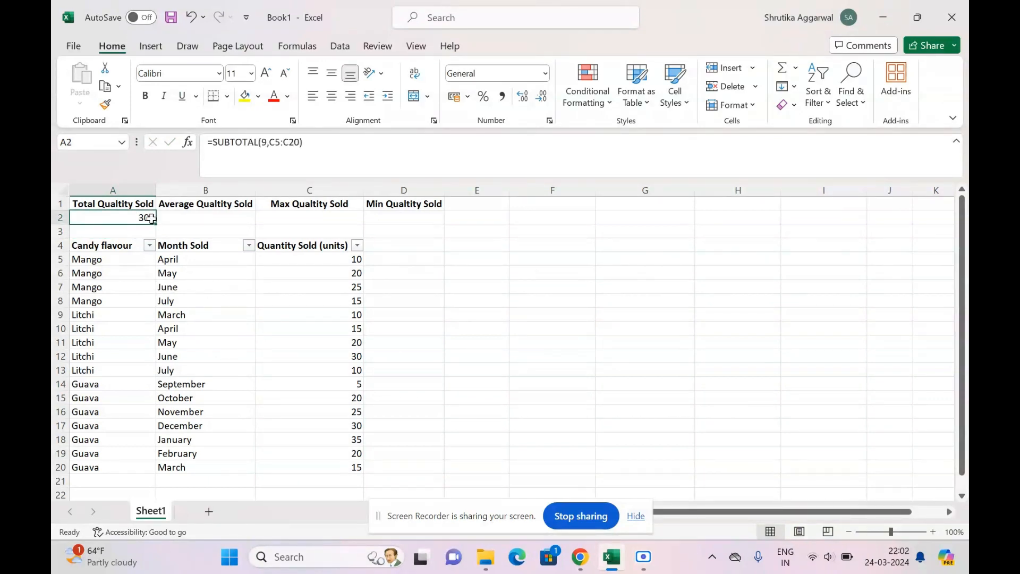
drag(334, 259, 336, 464)
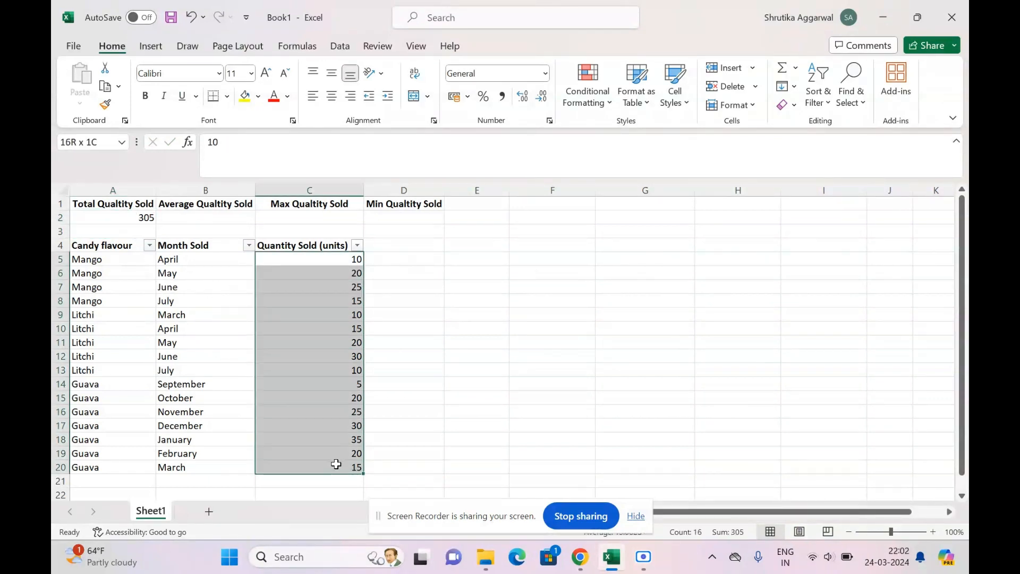
Enter =SUBTOTAL(1,C5:C20) in B2 to average the quantity sold.
click(209, 217)
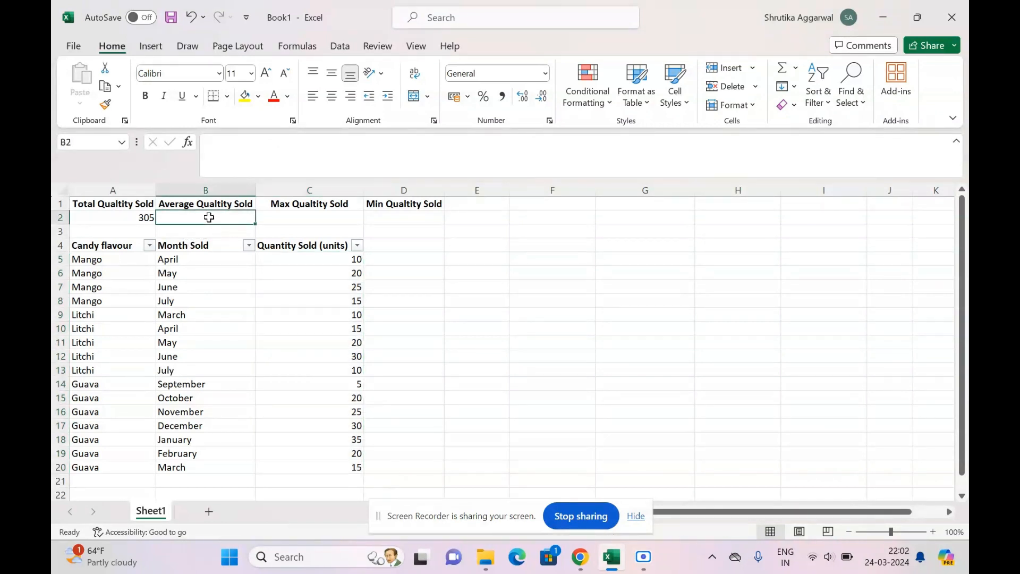
text(=sub)
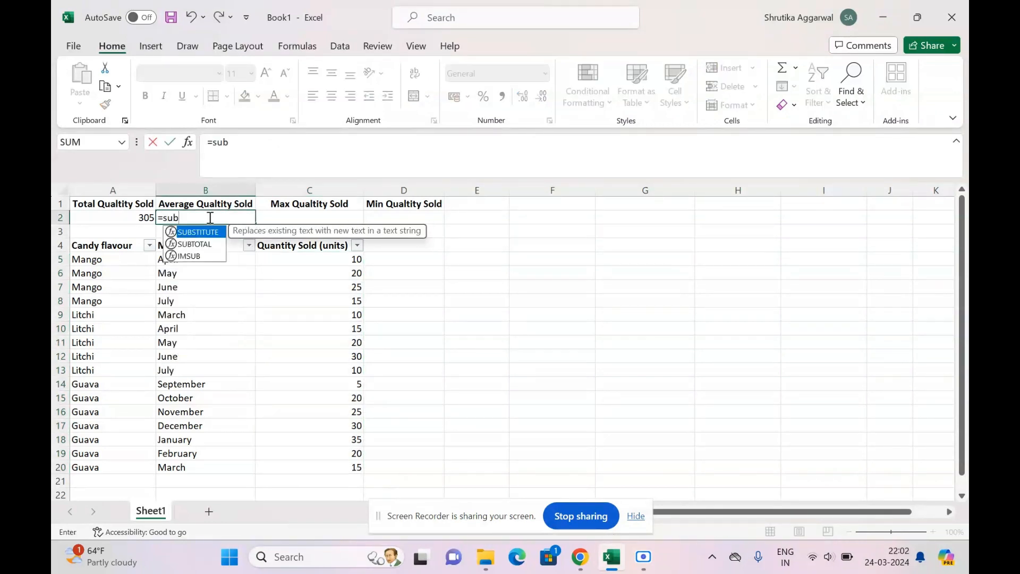
double_click(201, 242)
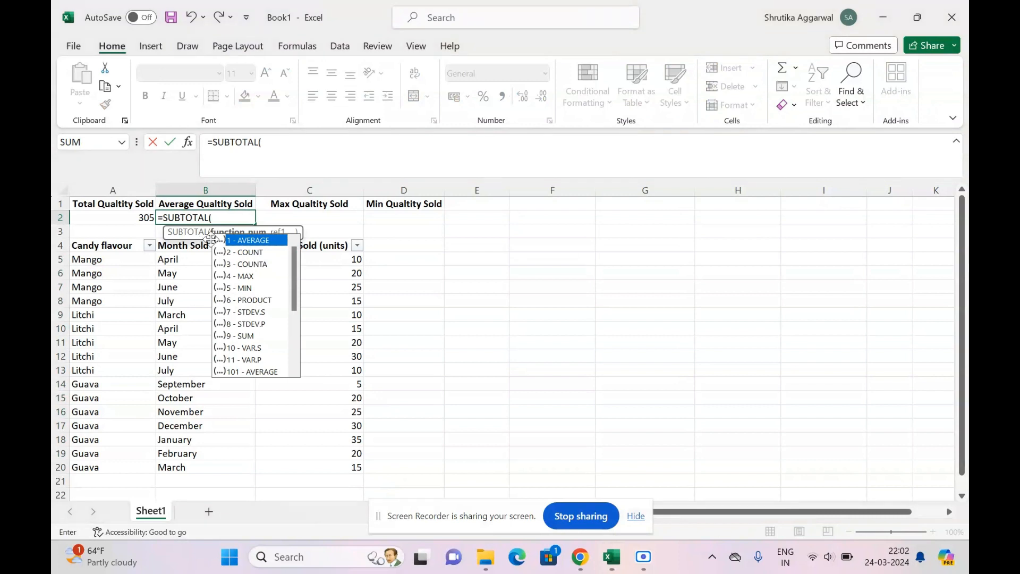
text(1,)
click(315, 260)
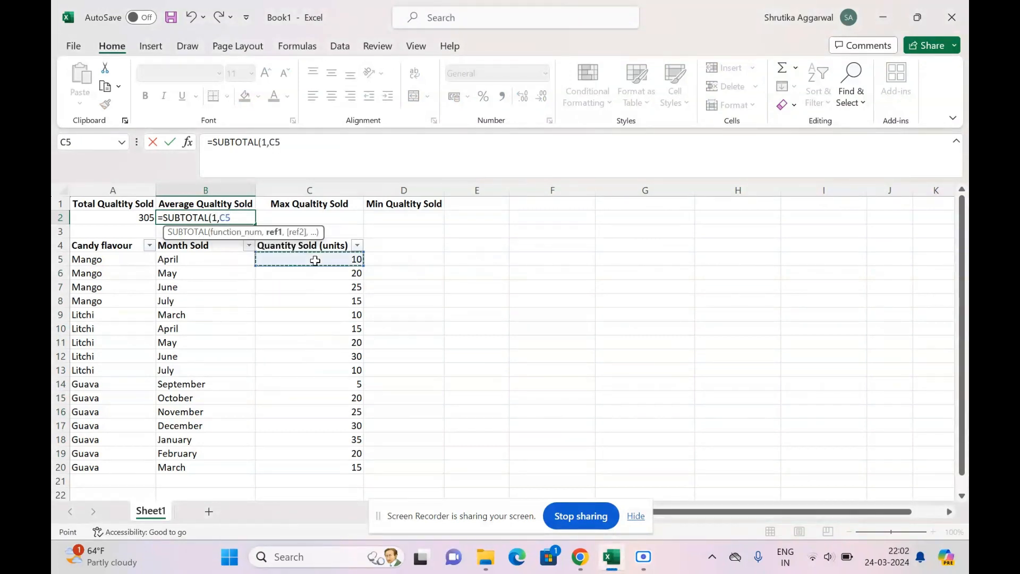
drag(315, 261, 335, 467)
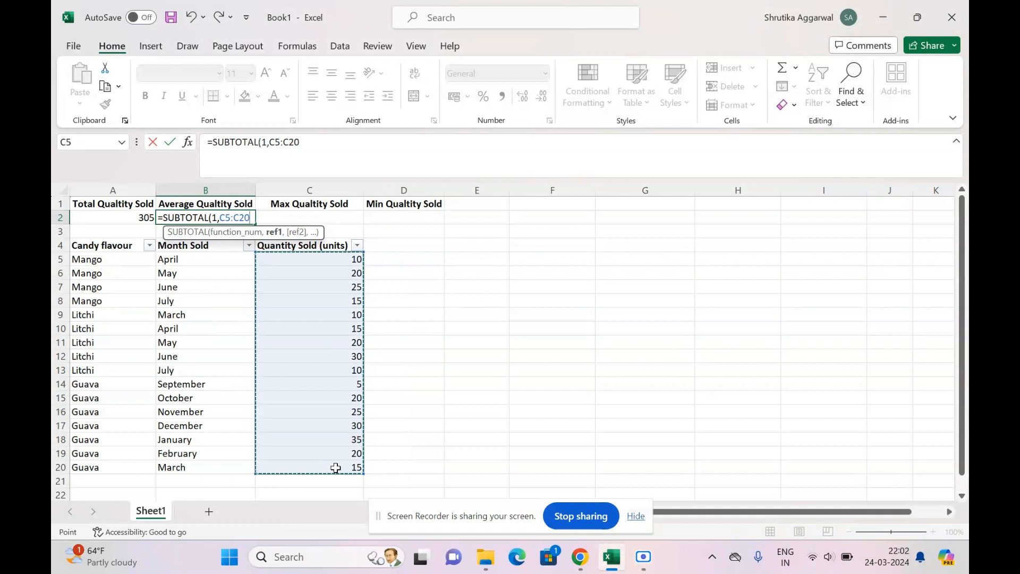
text())
key(Return)
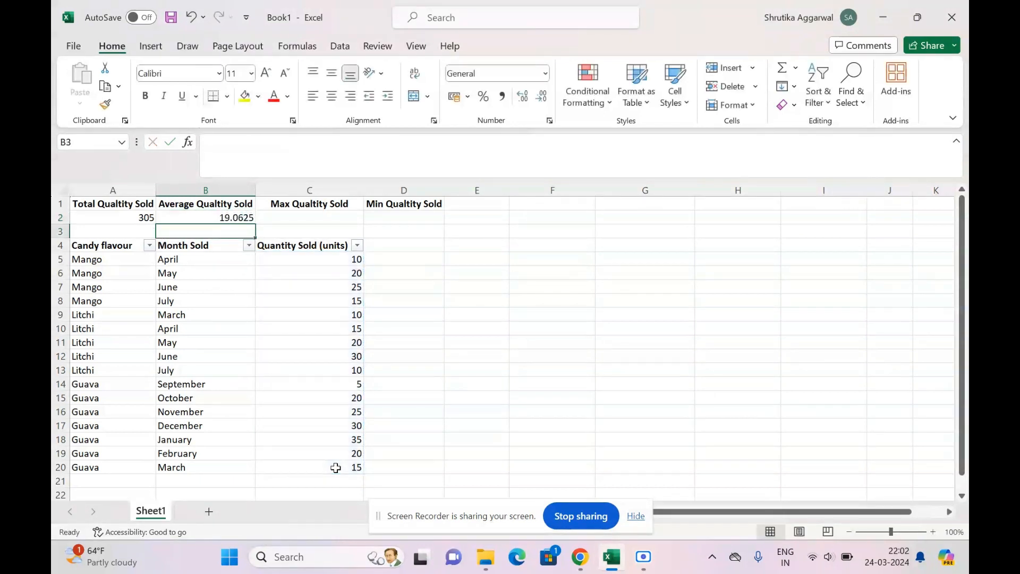
Enter =SUBTOTAL(4,C5:C20) in C2 to find the maximum quantity sold.
click(335, 215)
text(=)
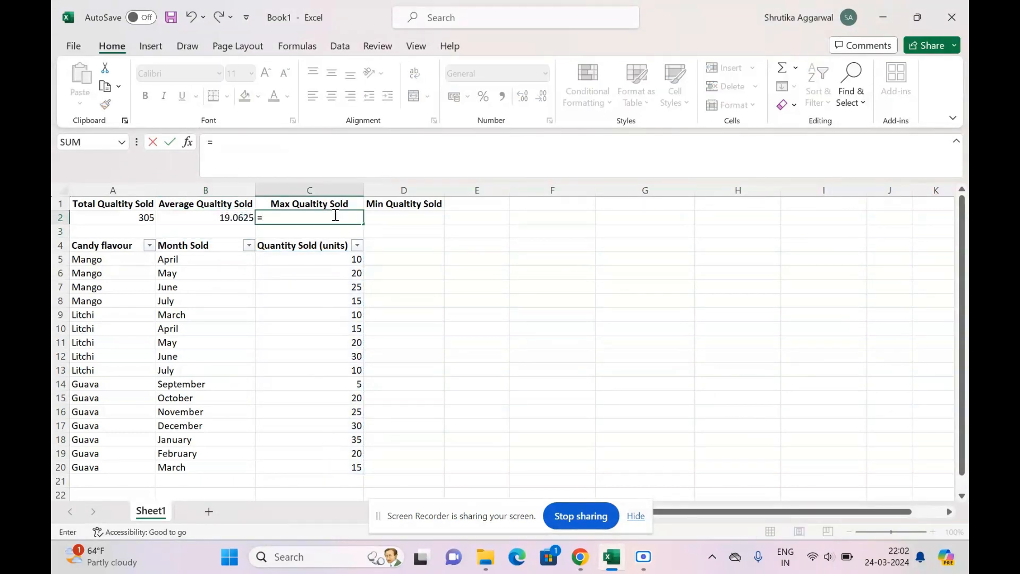
text(sub)
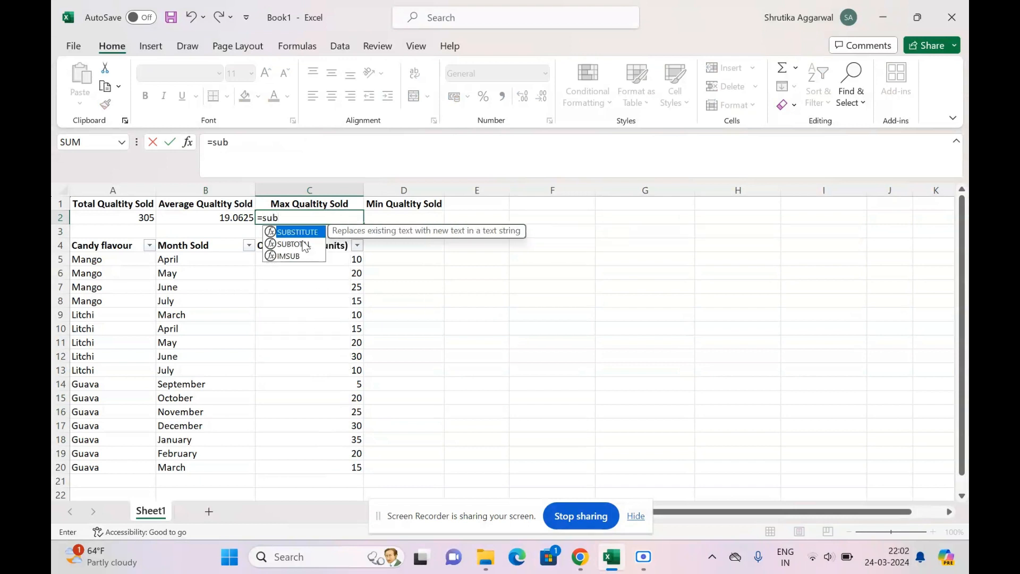
double_click(305, 245)
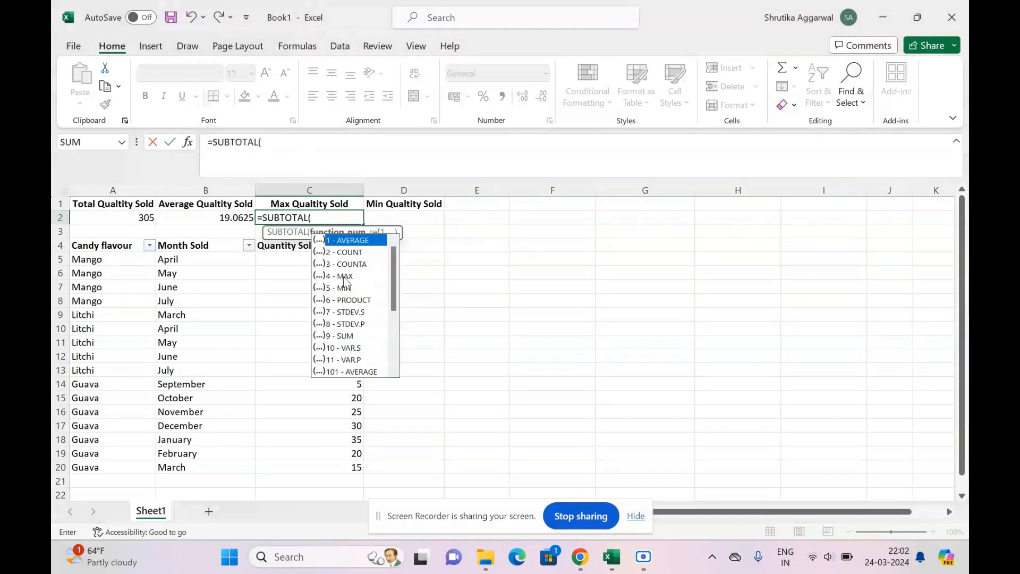
text(4,)
drag(338, 259, 353, 464)
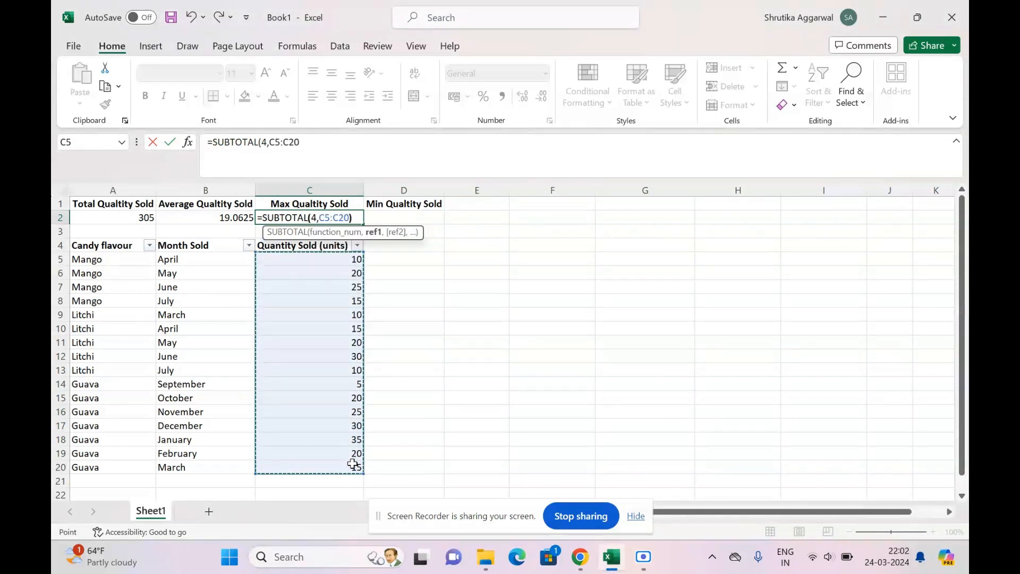
text())
key(Return)
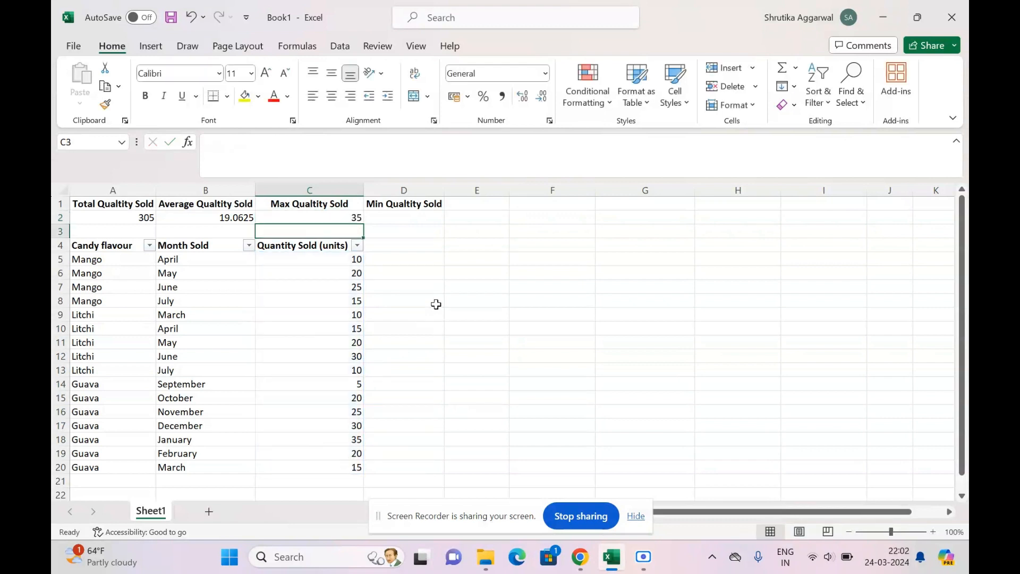
Enter =SUBTOTAL(5,C5:C20) in D2 to find the minimum quantity sold.
click(404, 221)
text(=)
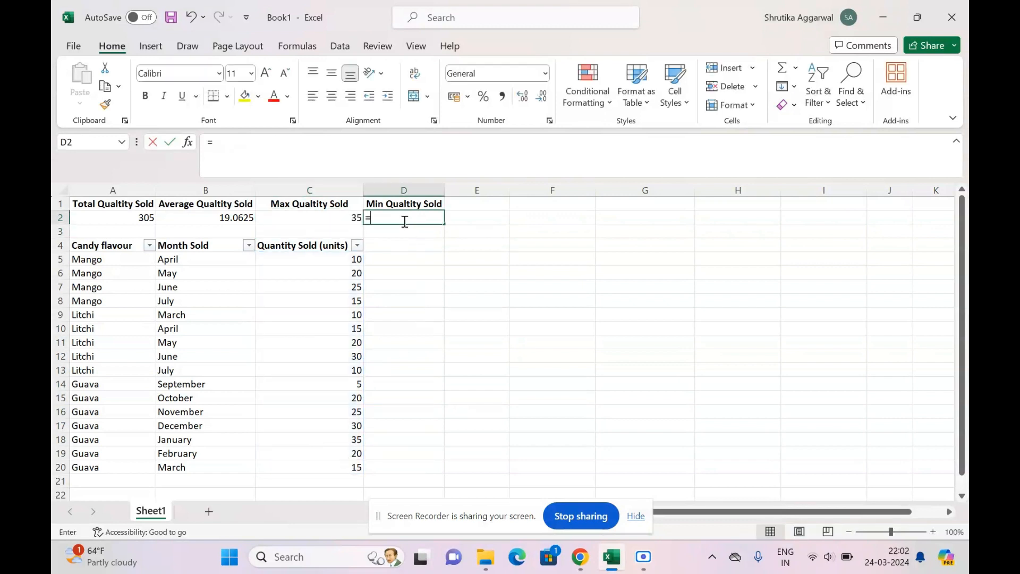
text(sub)
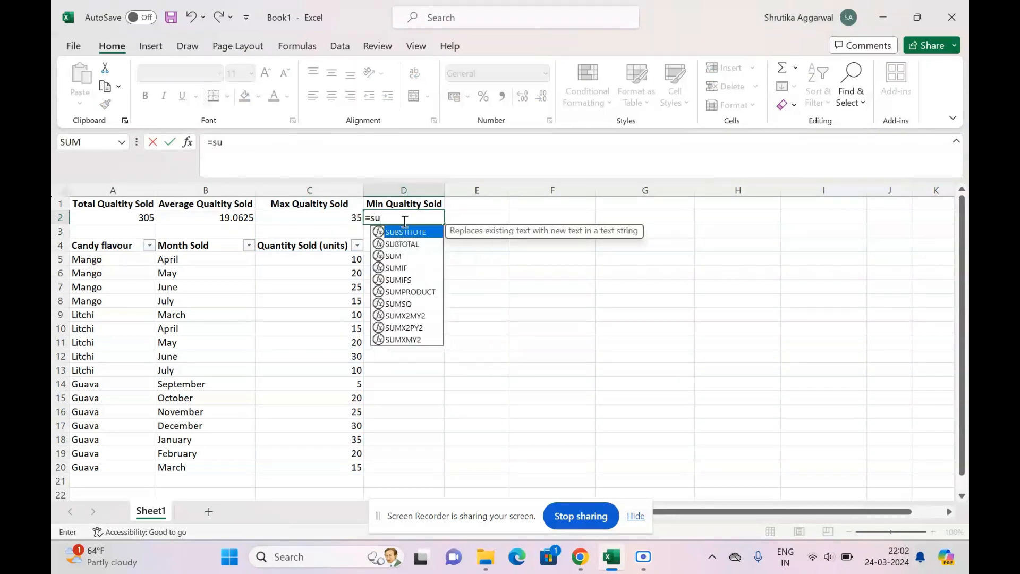
double_click(410, 245)
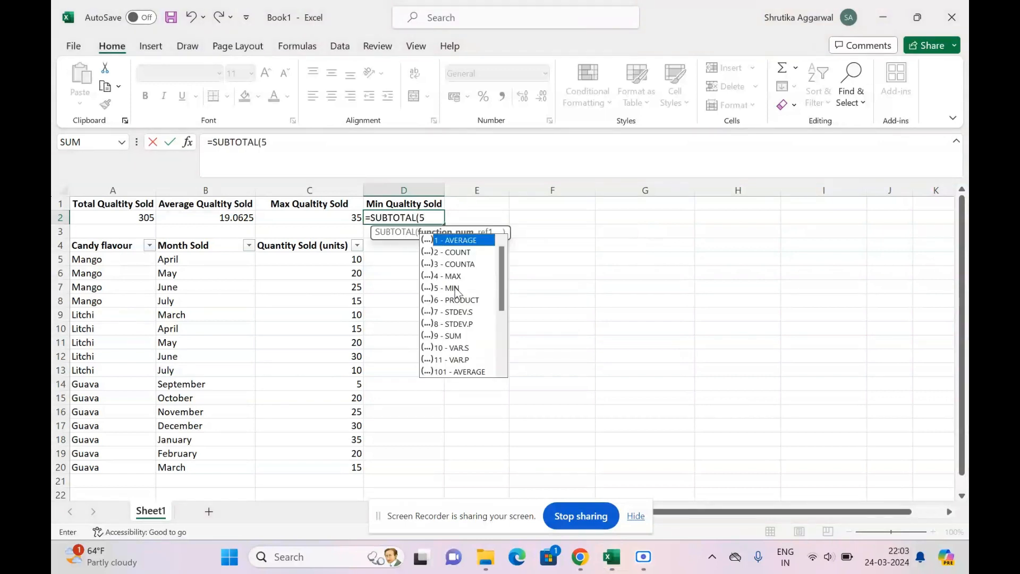
text(,)
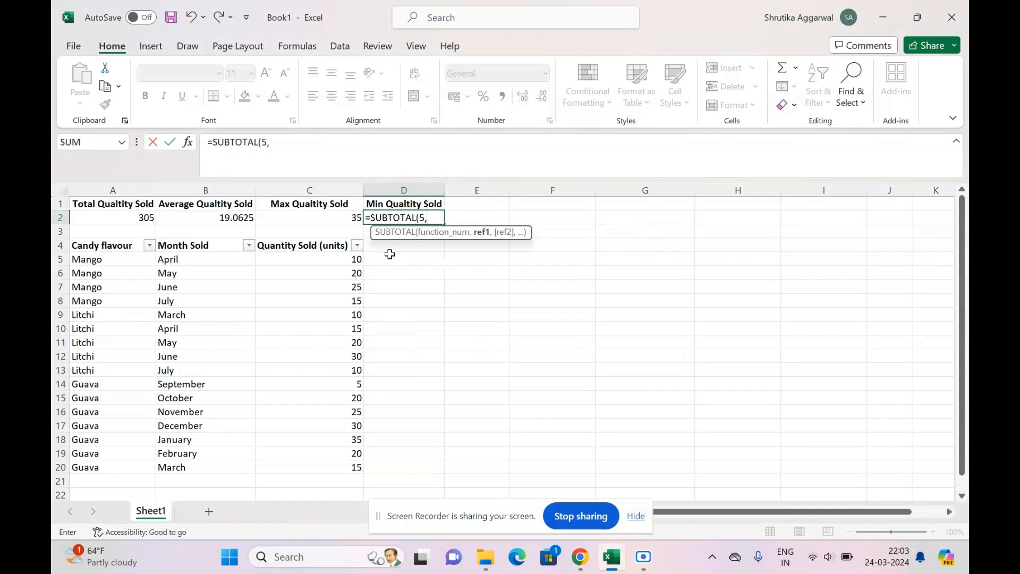
drag(340, 258, 349, 466)
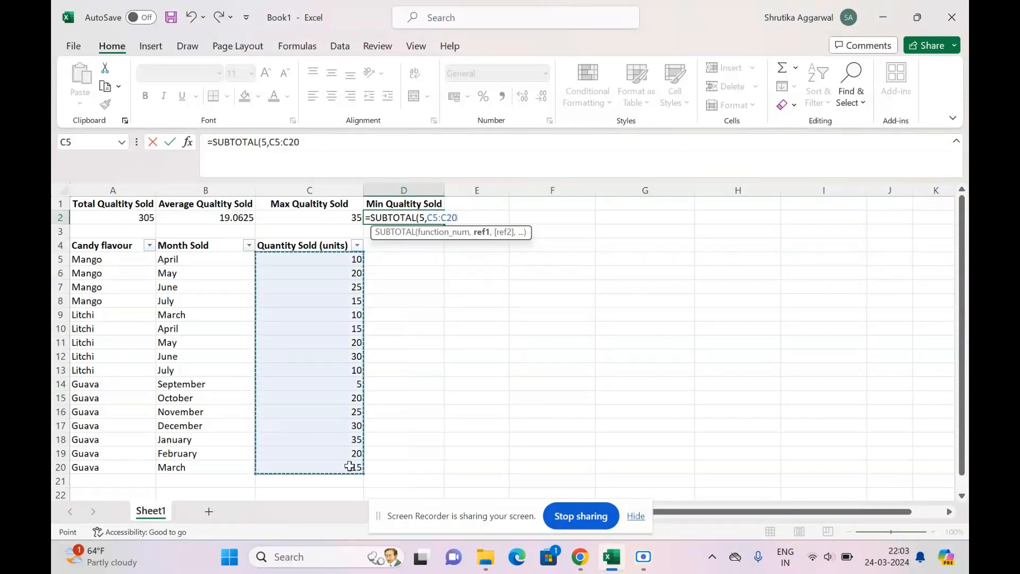
key(Return)
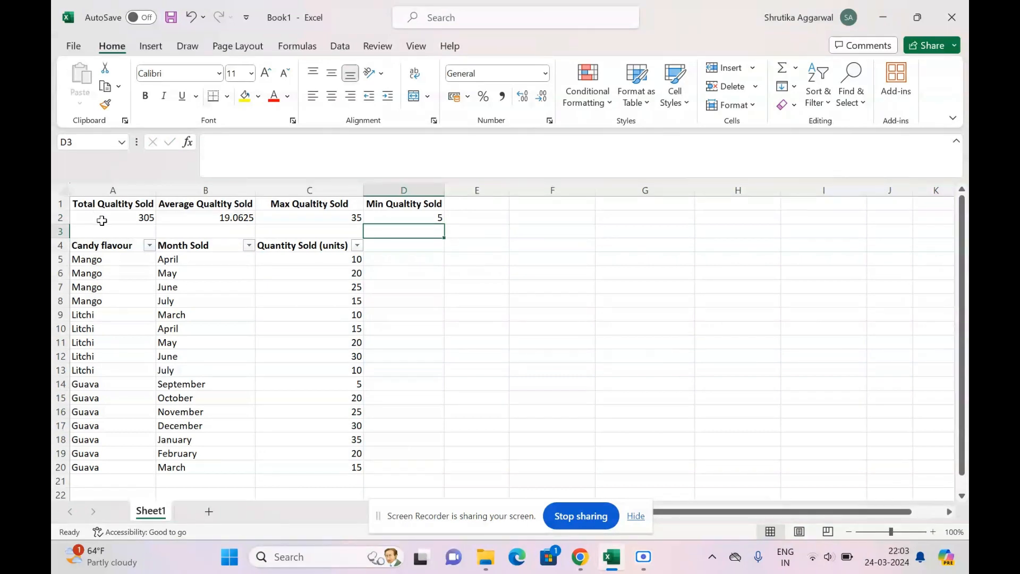
Compare the four row 2 results against the quantity sold values in C5:C20.
drag(98, 219, 424, 220)
click(459, 316)
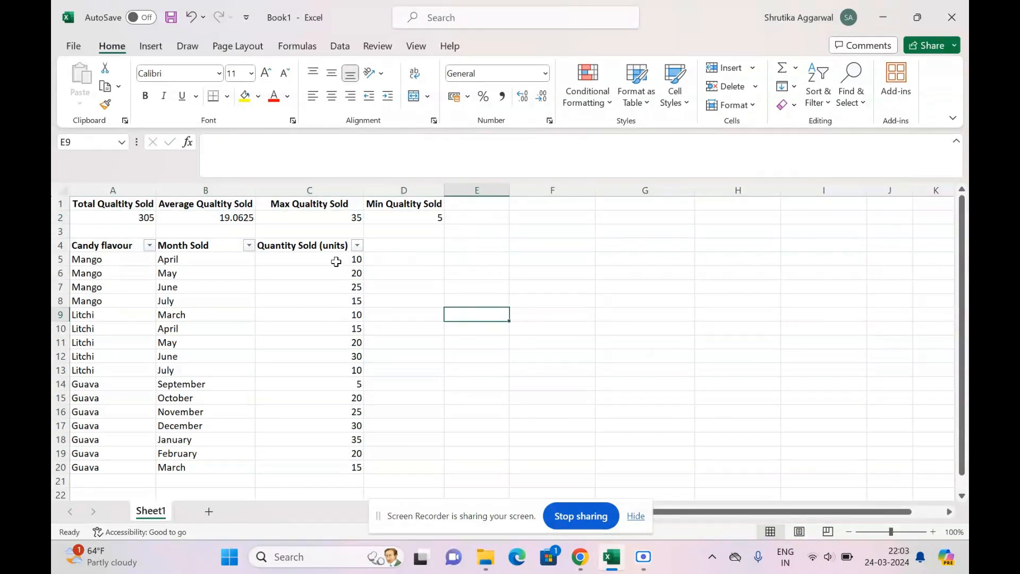
drag(338, 264, 336, 466)
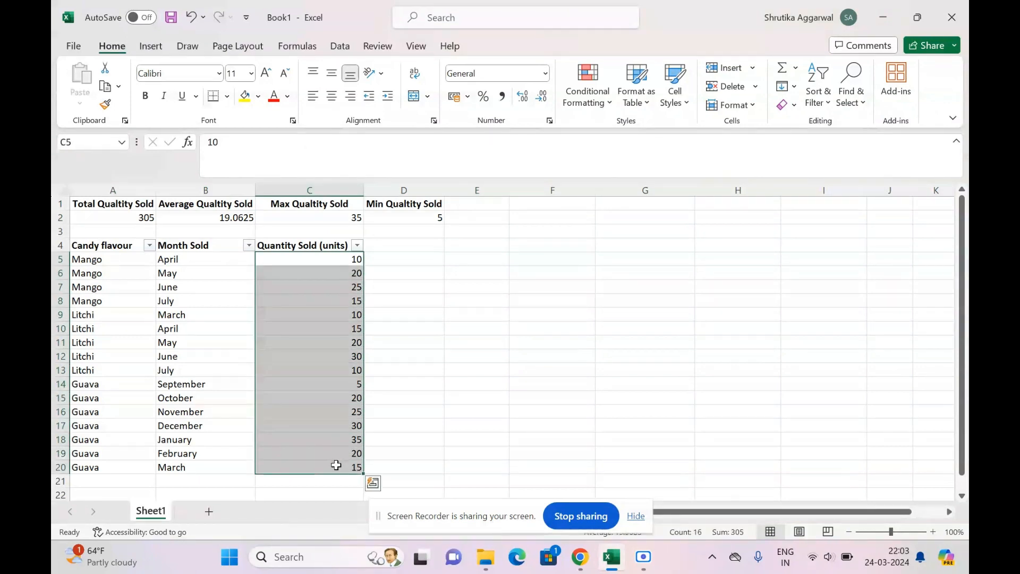
click(212, 287)
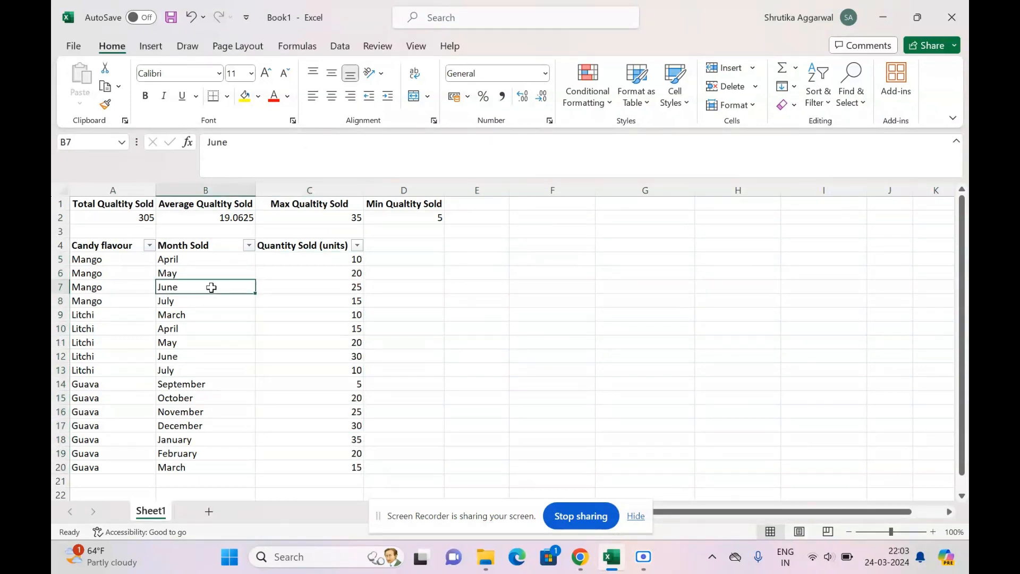
Filter the candy flavour column to show only Mango.
click(150, 245)
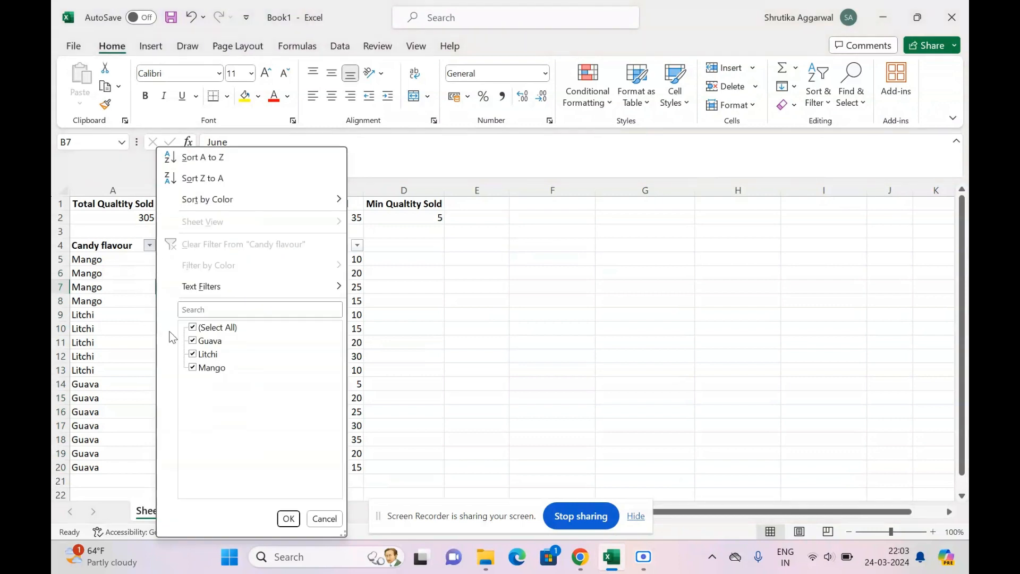
click(192, 328)
click(212, 367)
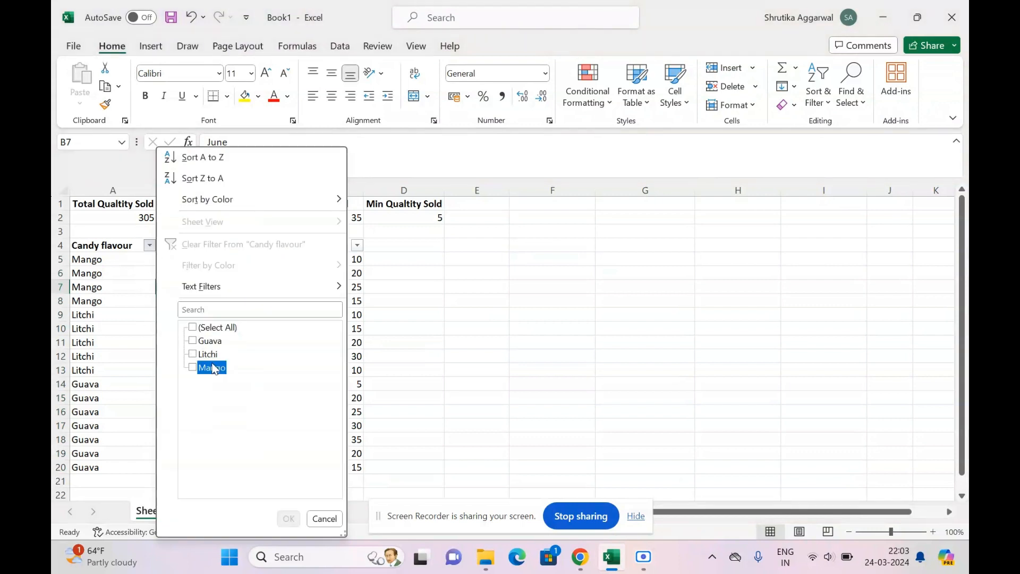
click(288, 519)
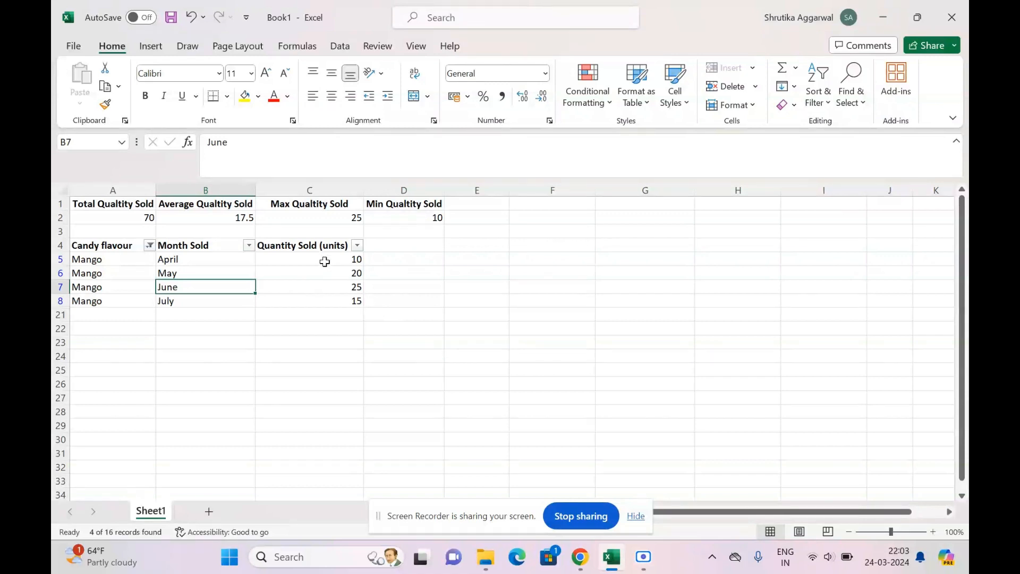
Check the filtered Mango quantities against the row 2 subtotal results.
drag(325, 262, 313, 309)
drag(125, 217, 394, 219)
click(454, 267)
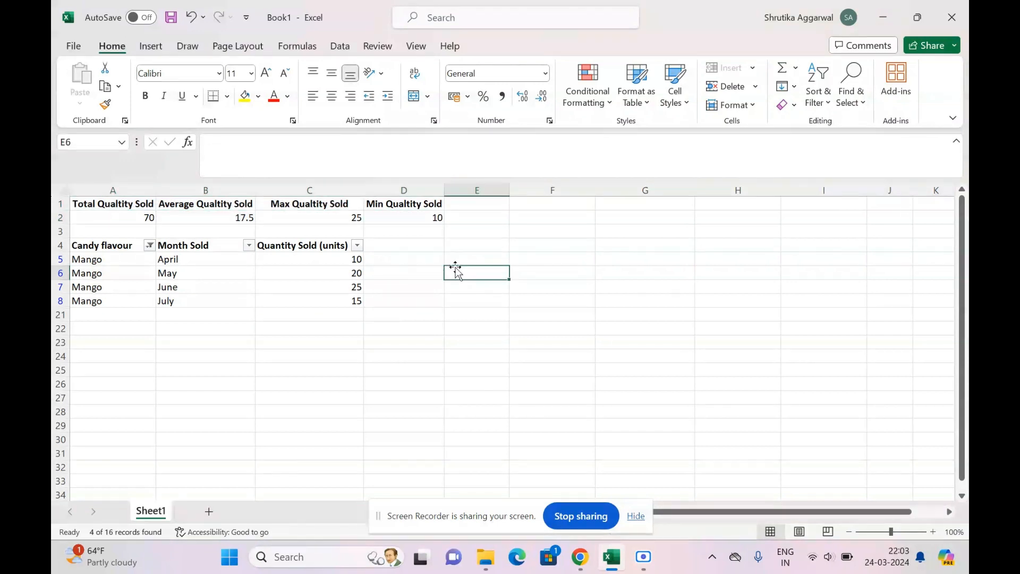
Add Guava to the candy flavour filter alongside Mango.
click(149, 245)
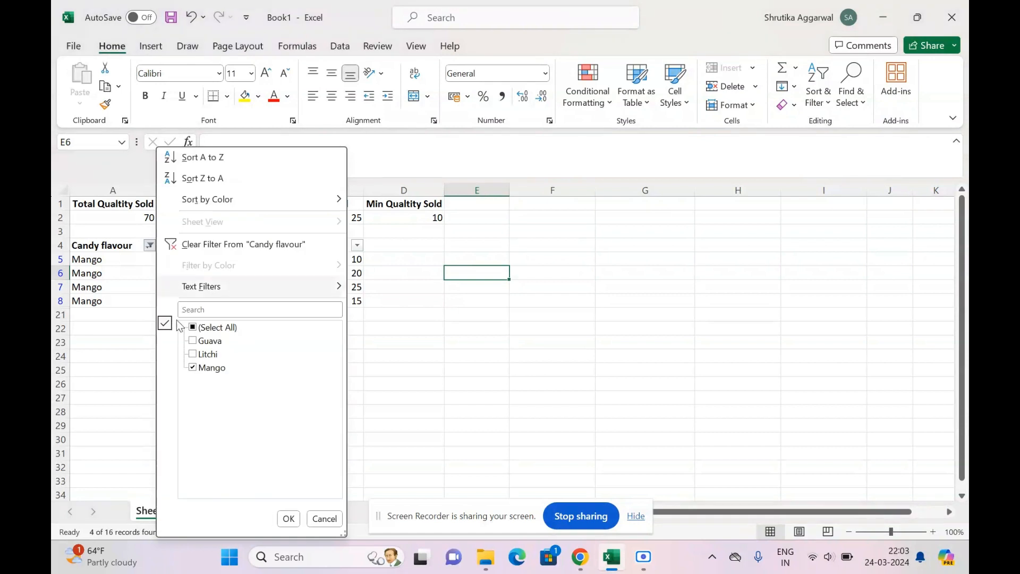
click(195, 345)
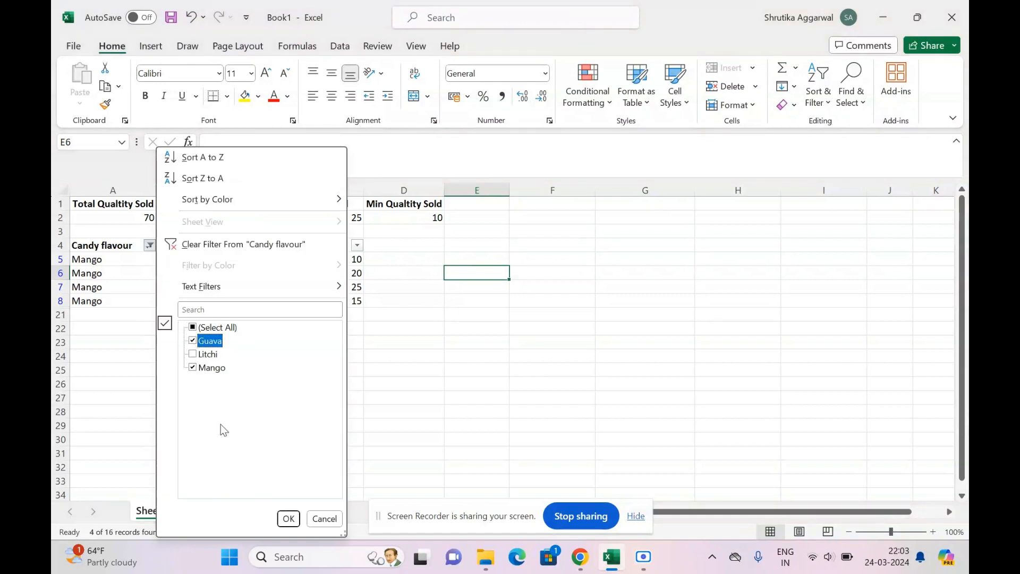
click(288, 518)
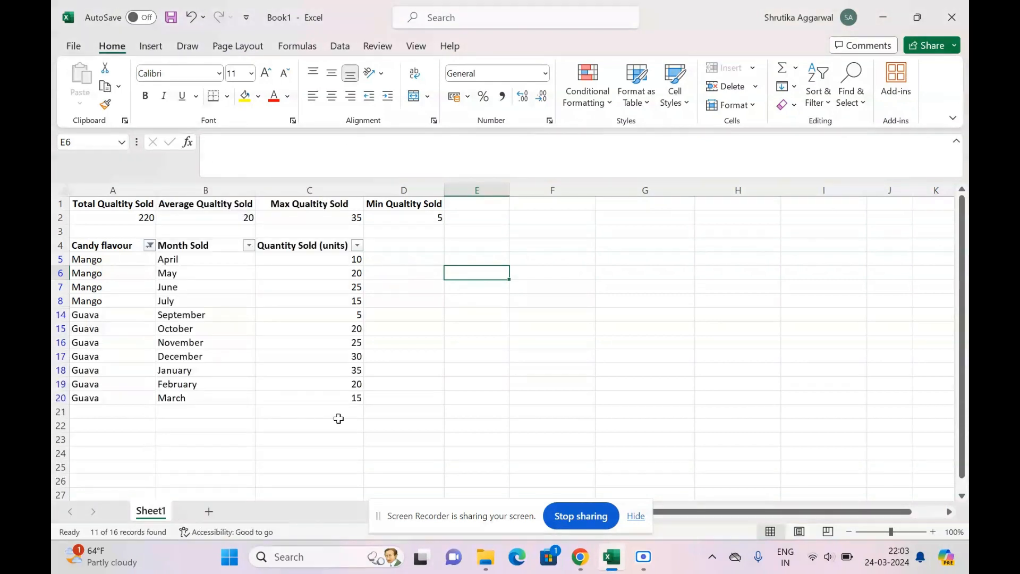
Compare the filtered Mango and Guava quantities in column C against the row 2 subtotal results.
click(327, 258)
drag(327, 258, 333, 395)
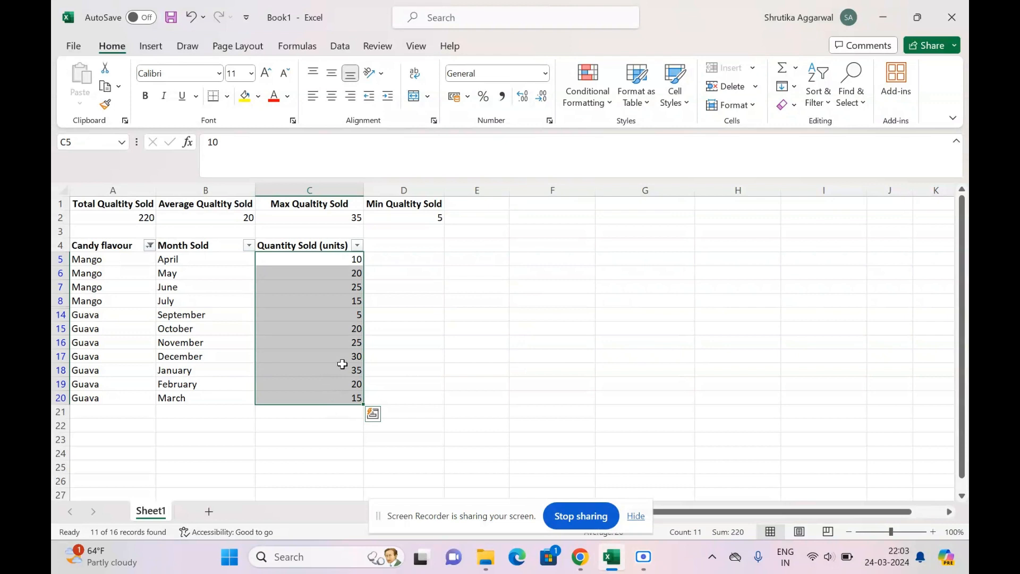
click(346, 373)
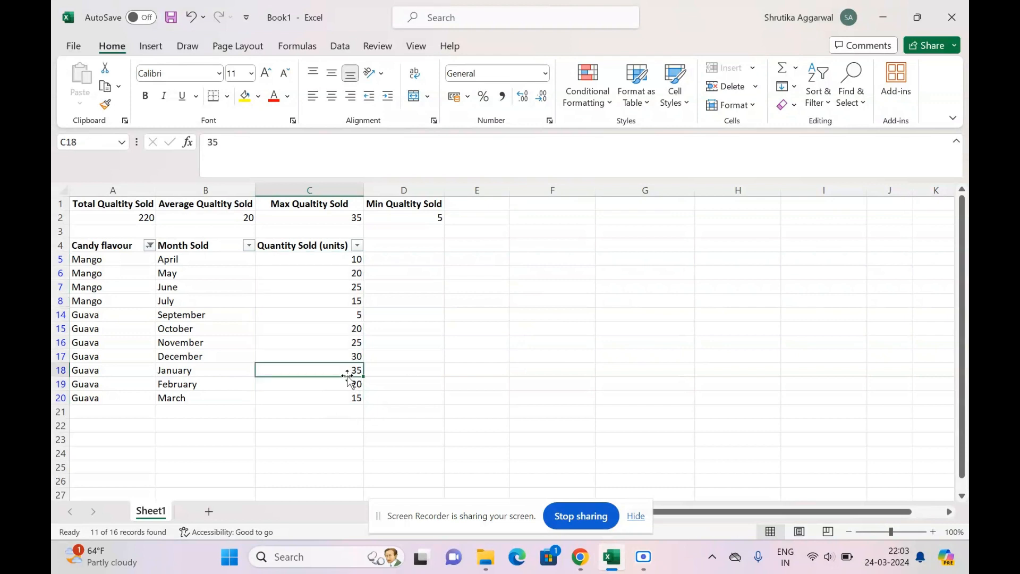
click(336, 319)
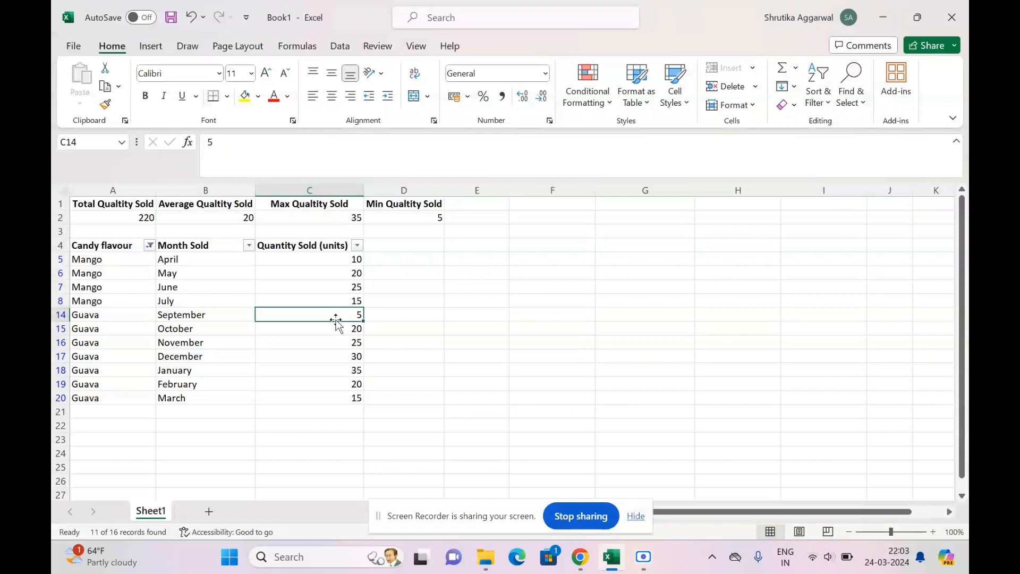
Clear the candy flavour filter by selecting all flavours so every row is shown.
click(150, 245)
click(206, 329)
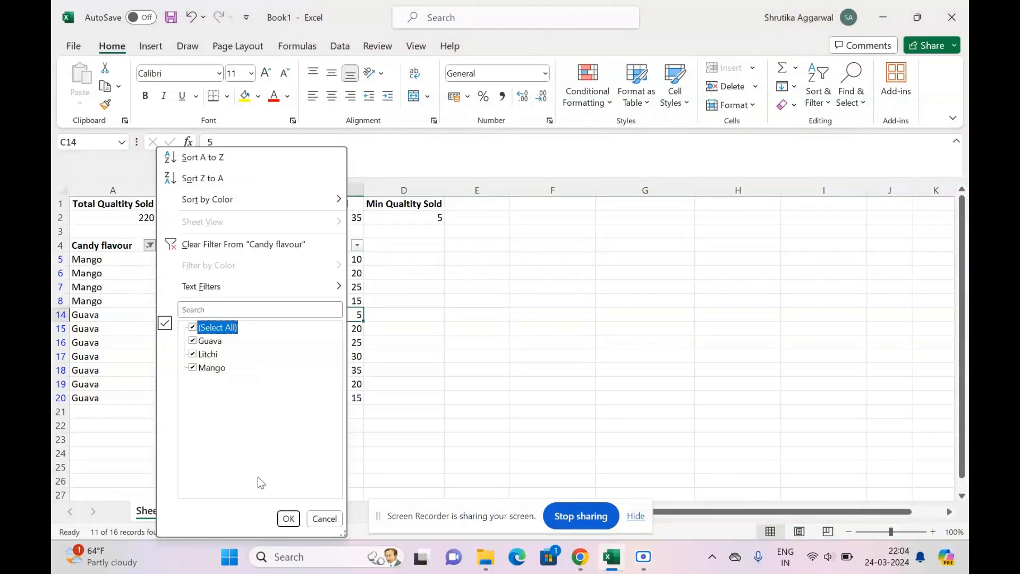
click(289, 519)
click(227, 287)
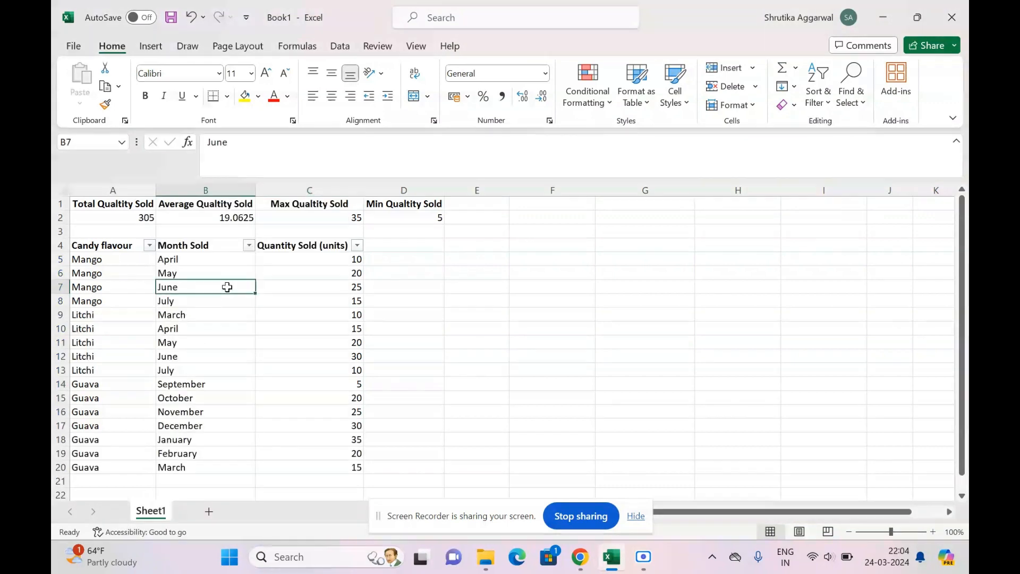
Filter the Month Sold column to show only April, May and June.
click(250, 245)
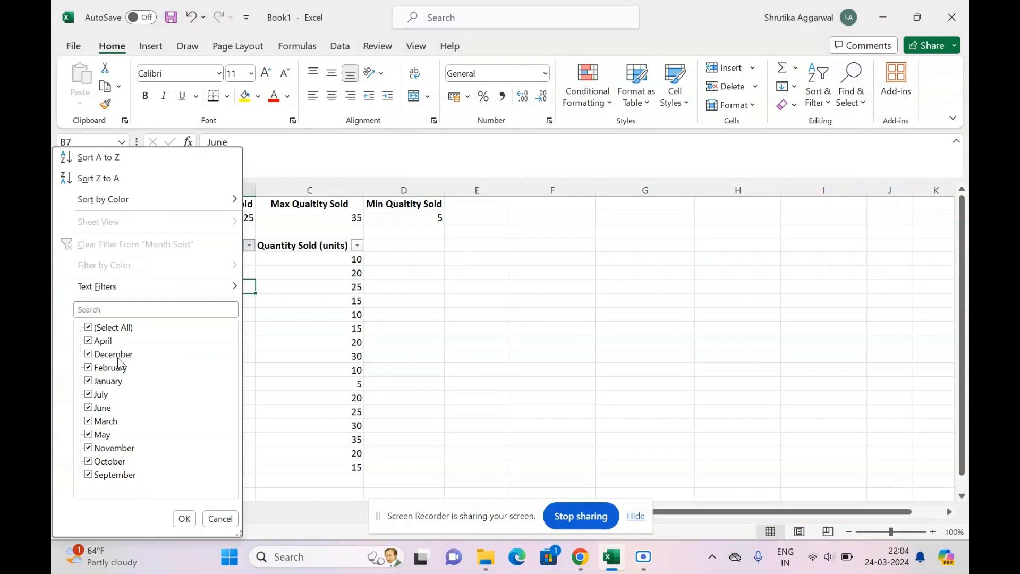
click(113, 328)
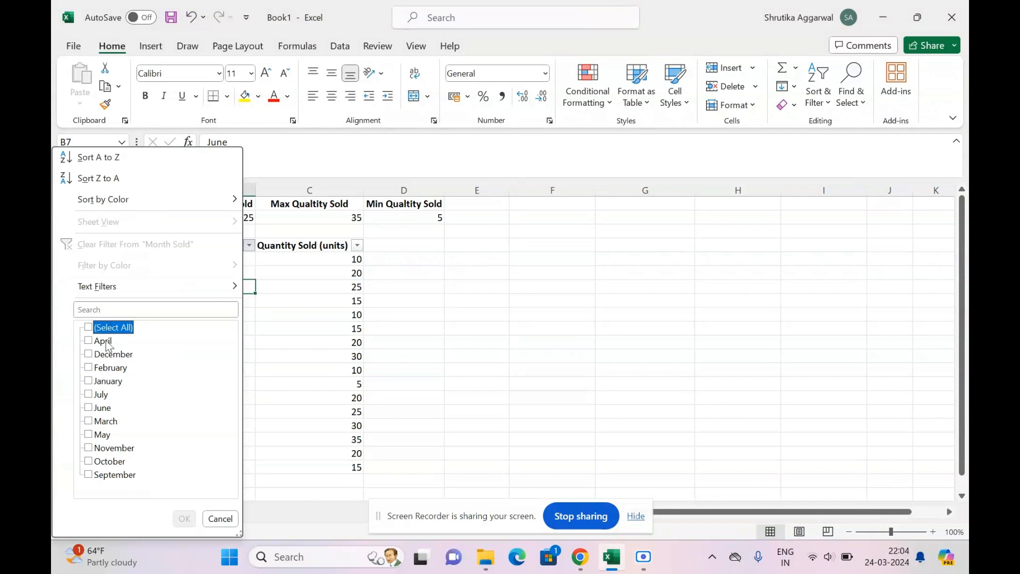
click(105, 341)
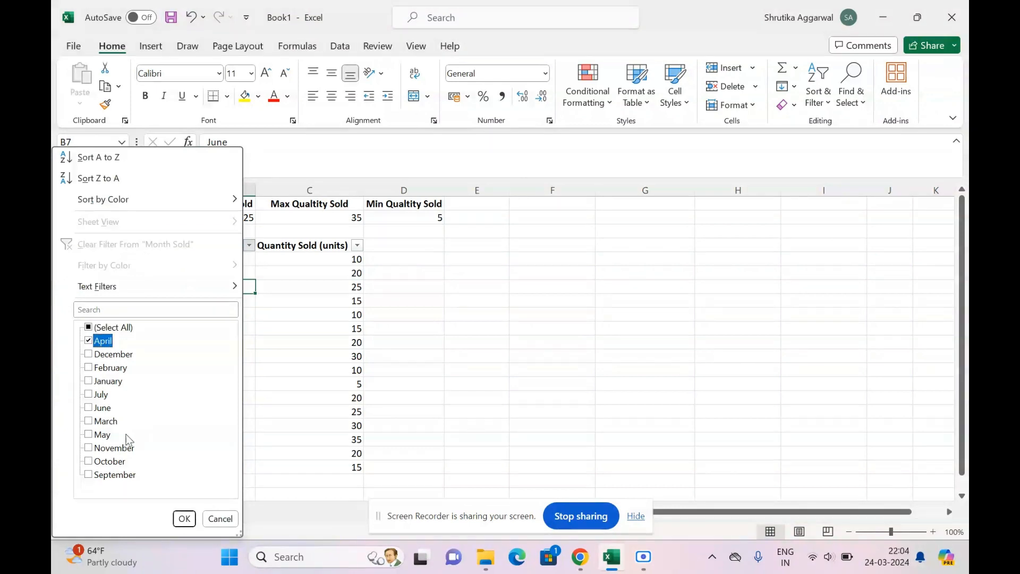
click(105, 434)
click(103, 408)
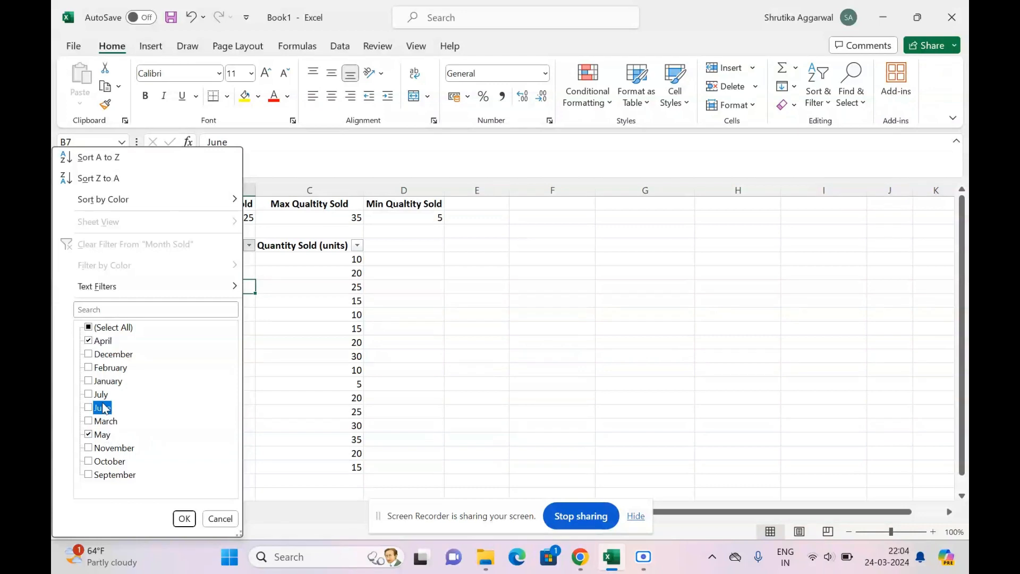
click(185, 521)
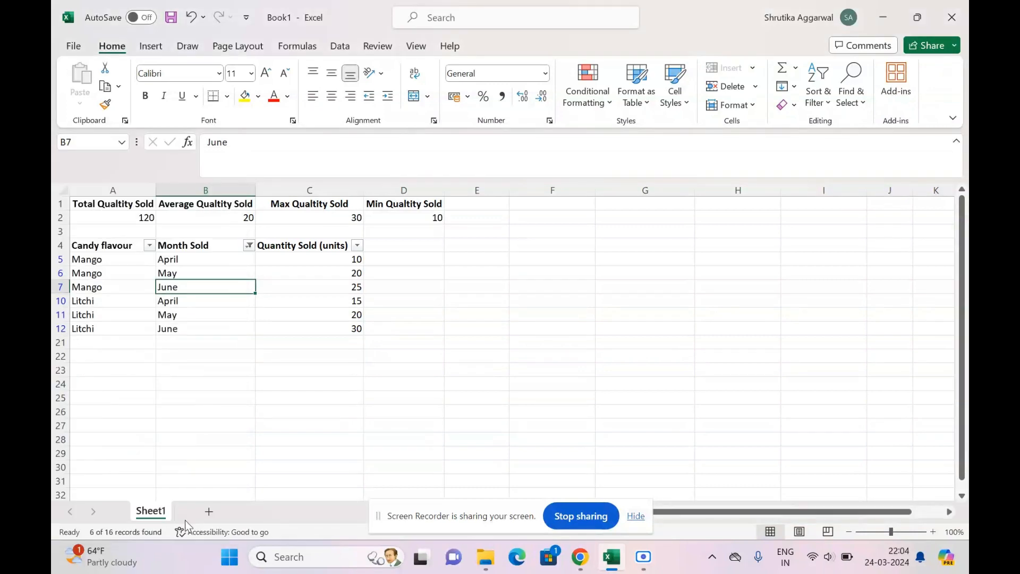
Check the filtered quantities and the SUBTOTAL formulas in A2, B2, C2 and D2.
drag(206, 260, 212, 334)
drag(329, 260, 327, 327)
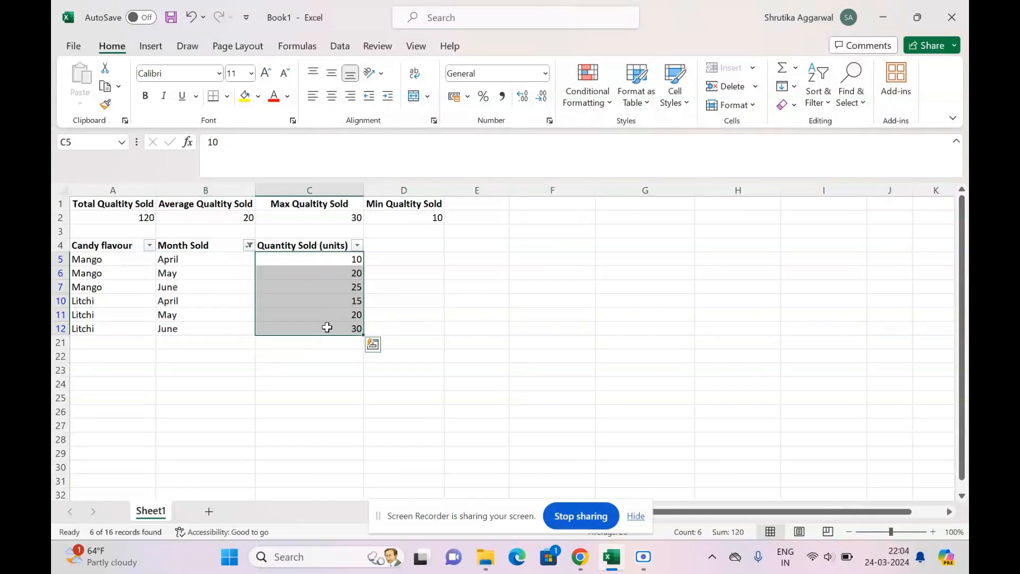
click(118, 216)
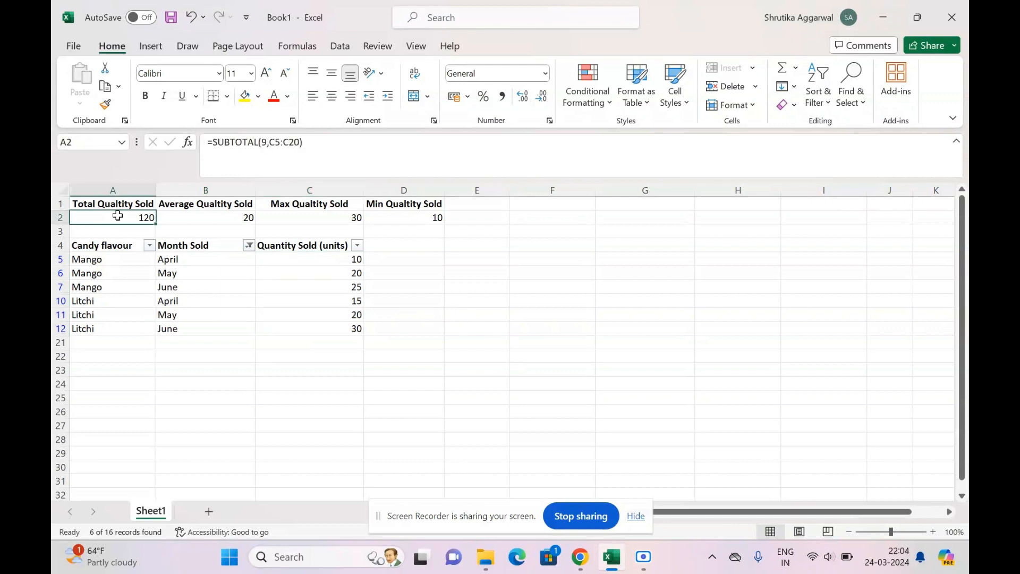
click(242, 217)
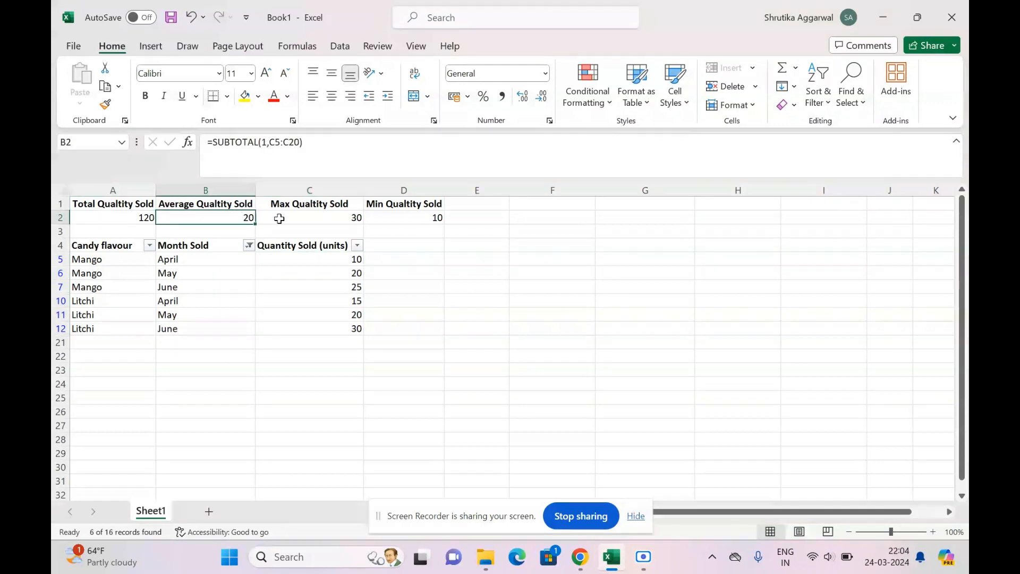
click(310, 217)
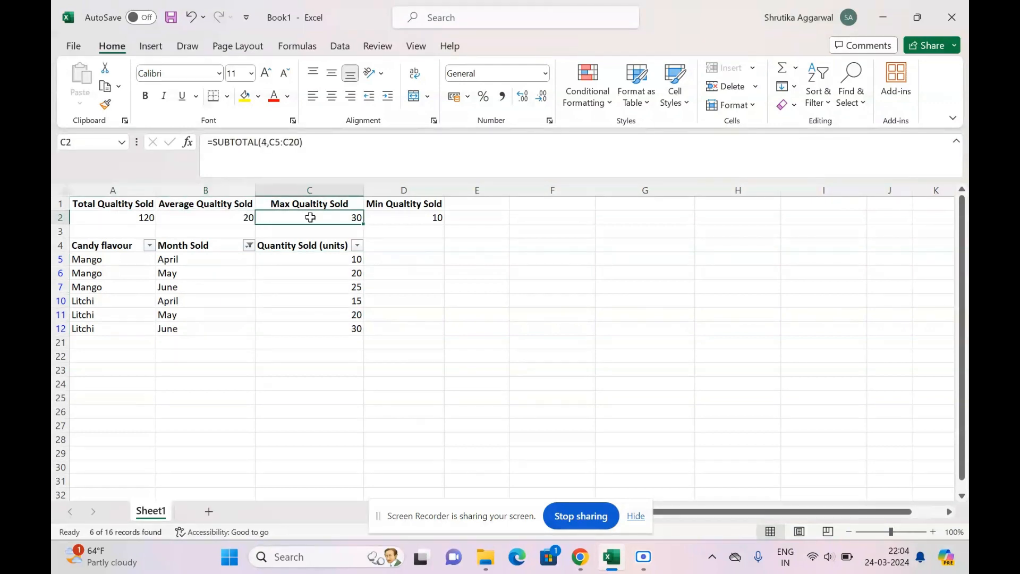
click(396, 218)
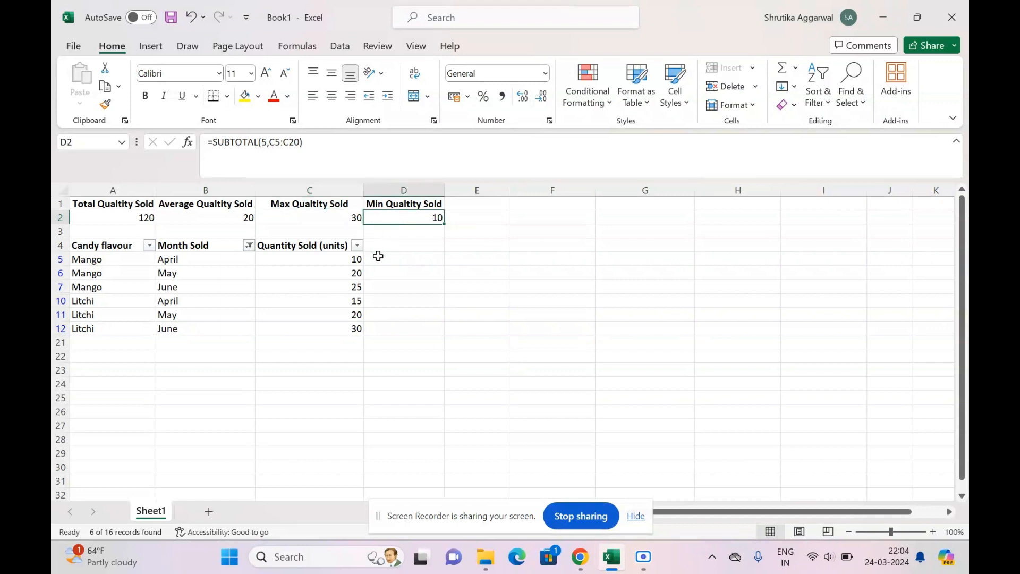
Clear the Month Sold filter by selecting all months.
click(249, 246)
click(123, 329)
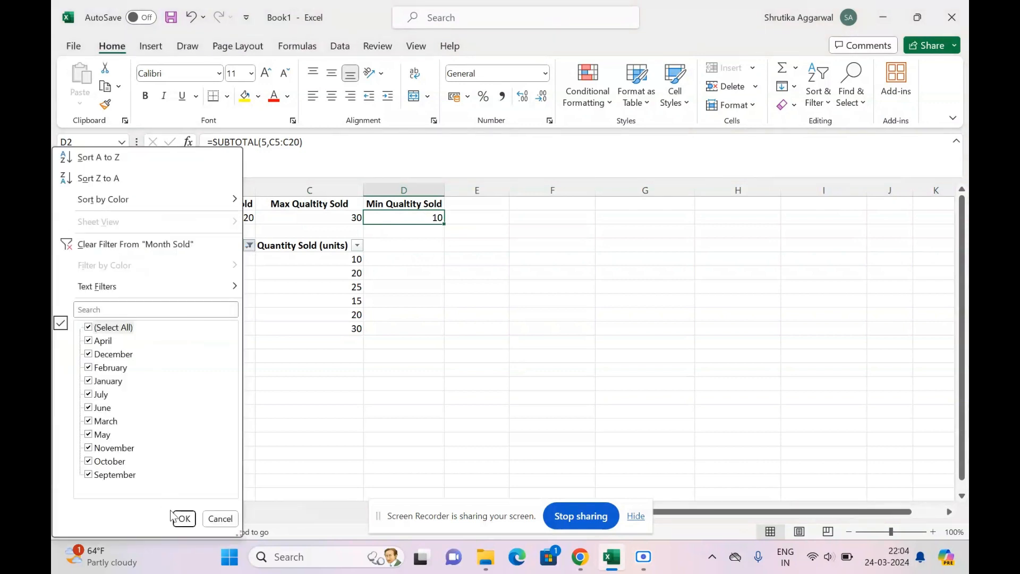
click(185, 519)
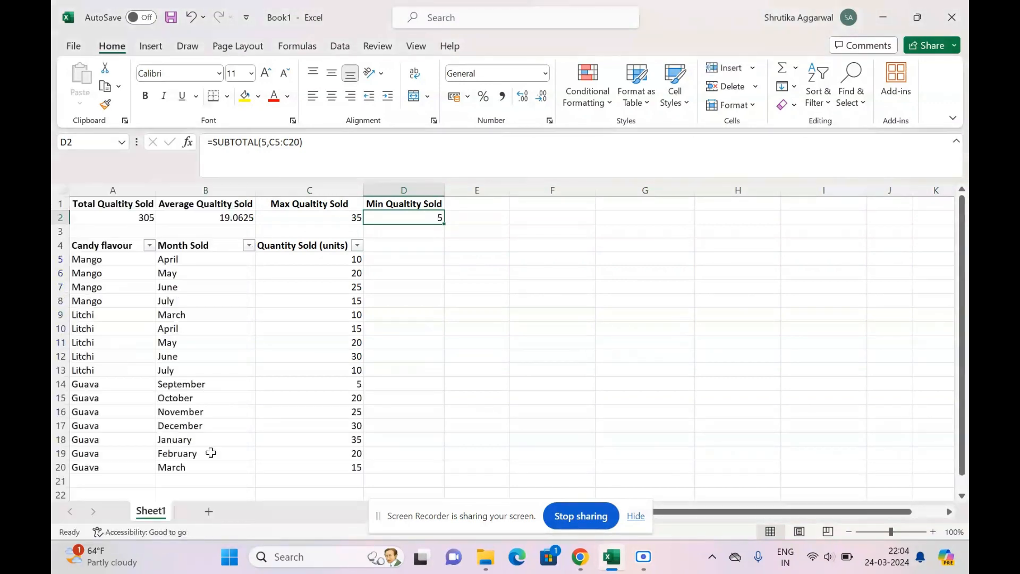
Review the full quantity column and the row 2 results with no filters applied.
click(332, 260)
drag(332, 260, 330, 468)
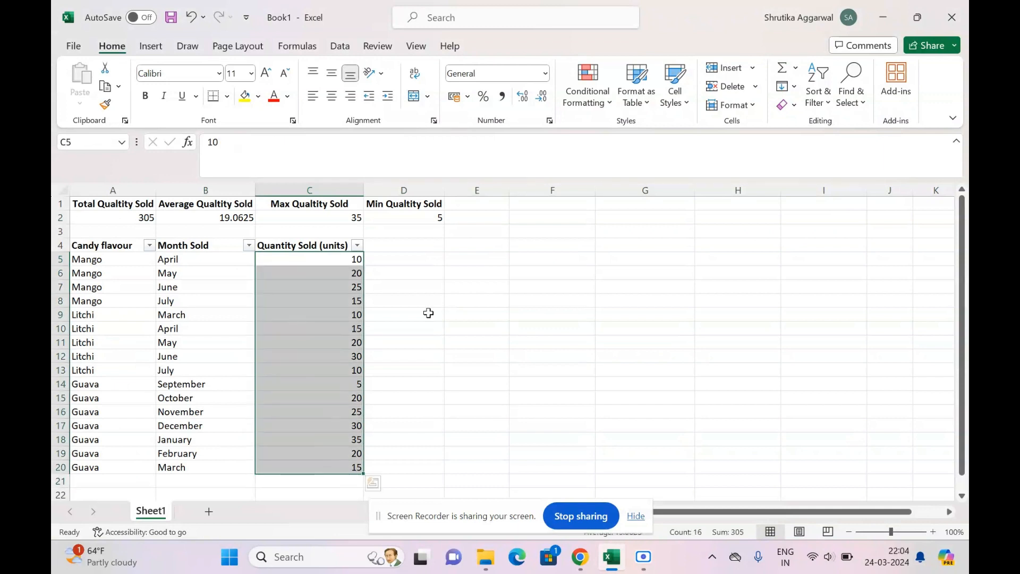
click(485, 317)
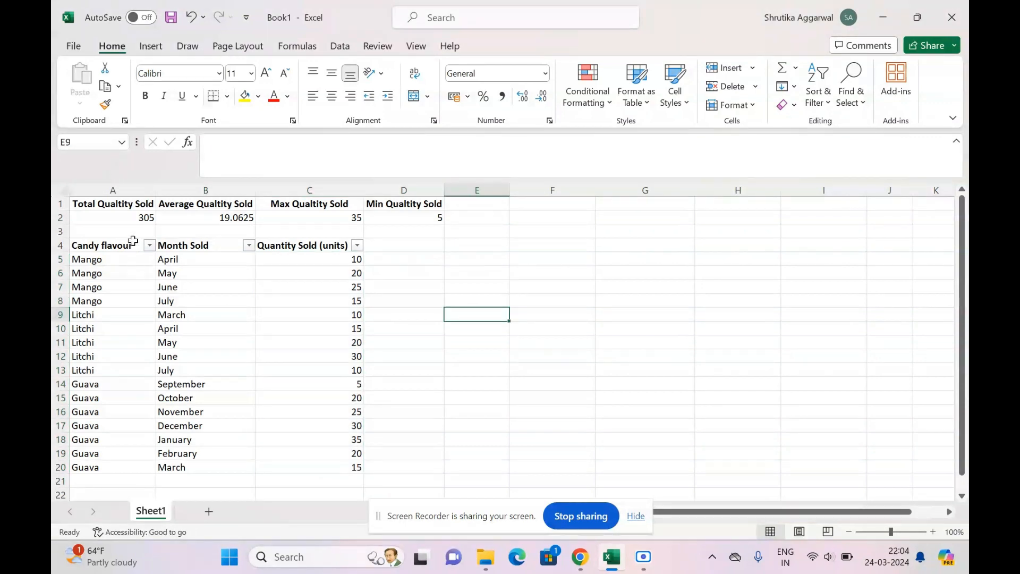
click(296, 262)
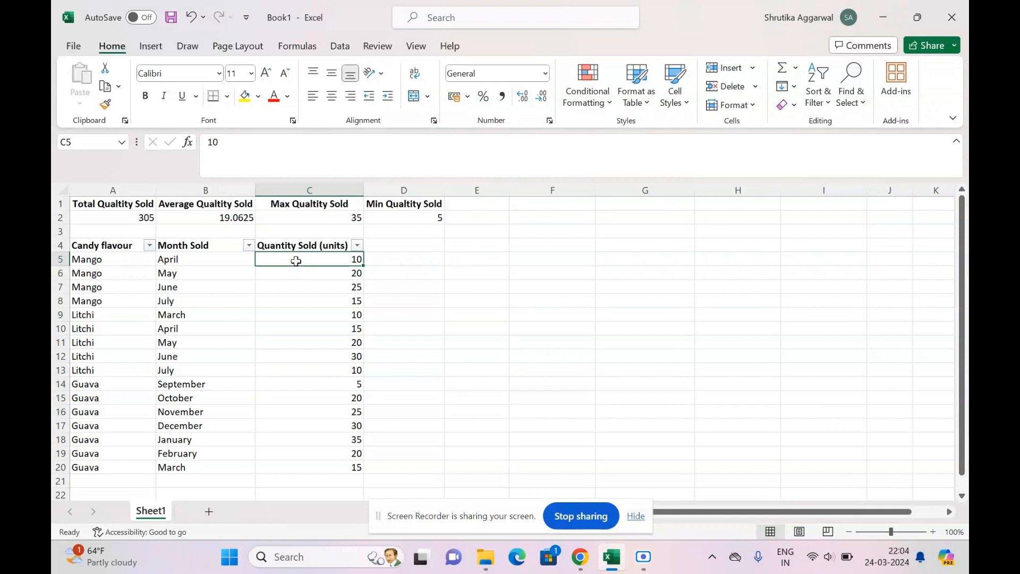
drag(296, 261, 319, 470)
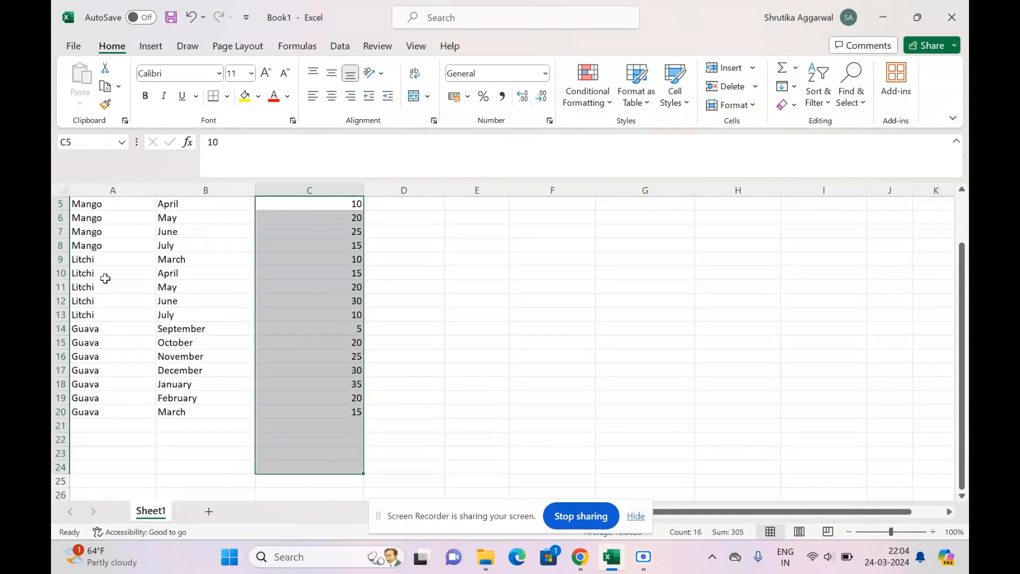
click(105, 278)
key(Up)
key(Up)
key(Up)
key(Up)
key(Up)
key(Up)
key(Up)
key(Up)
key(Up)
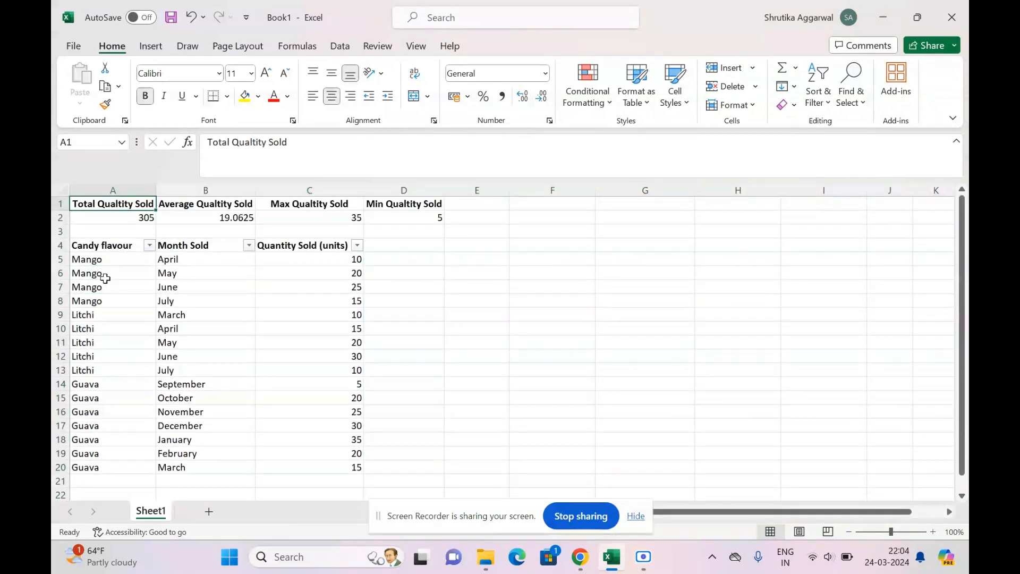
click(106, 244)
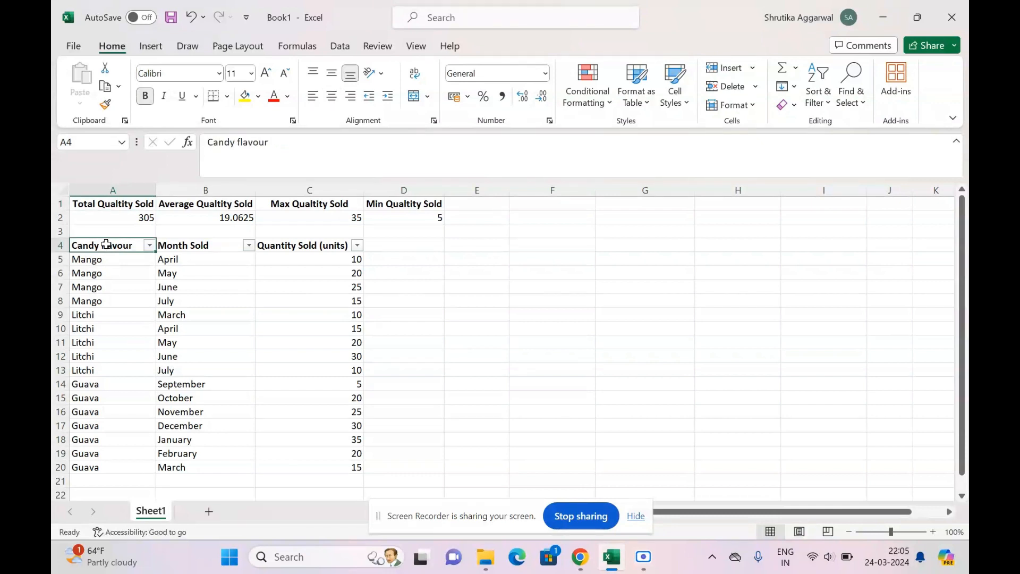
key(Right)
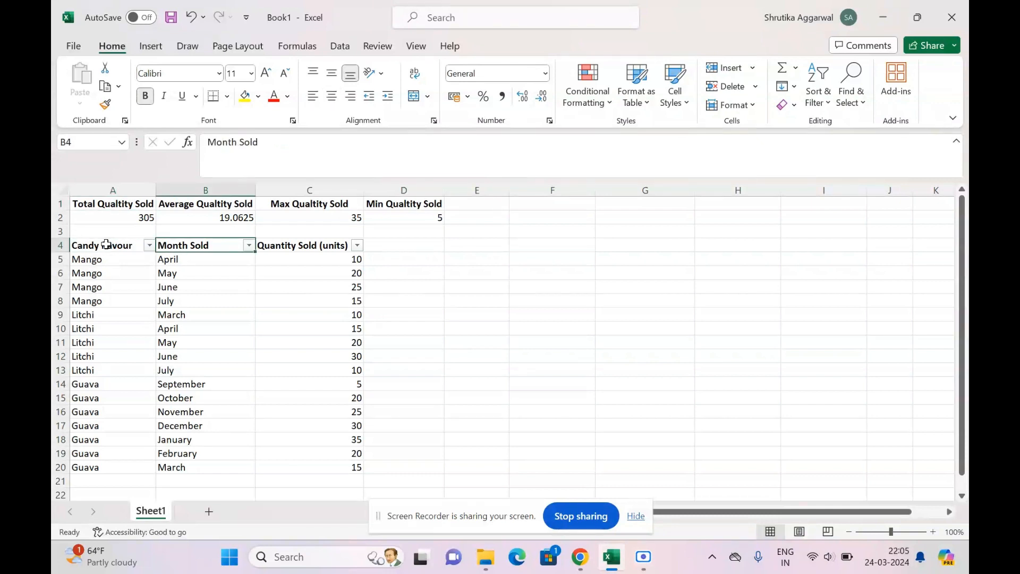
click(284, 261)
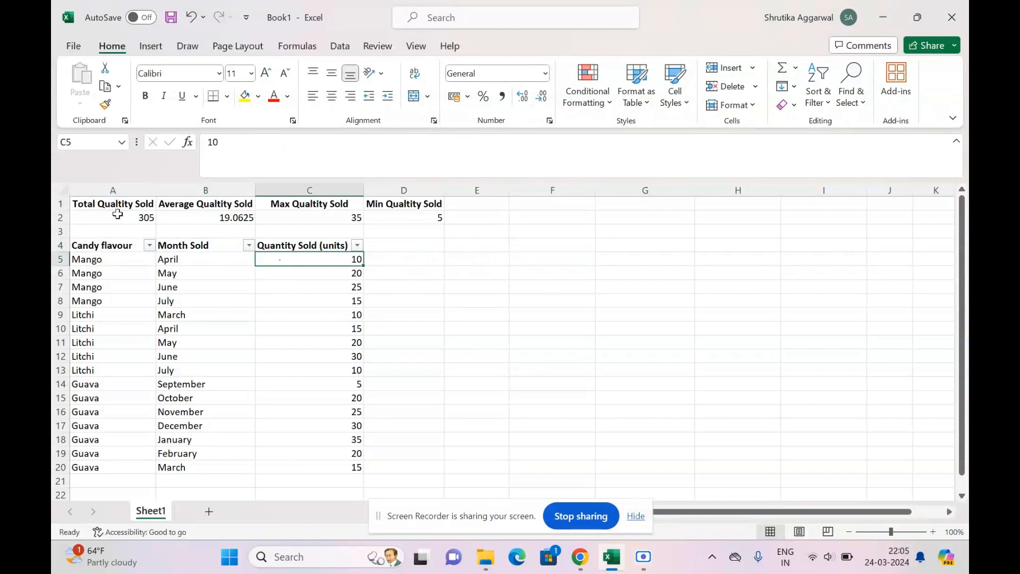
drag(116, 215, 384, 213)
click(536, 272)
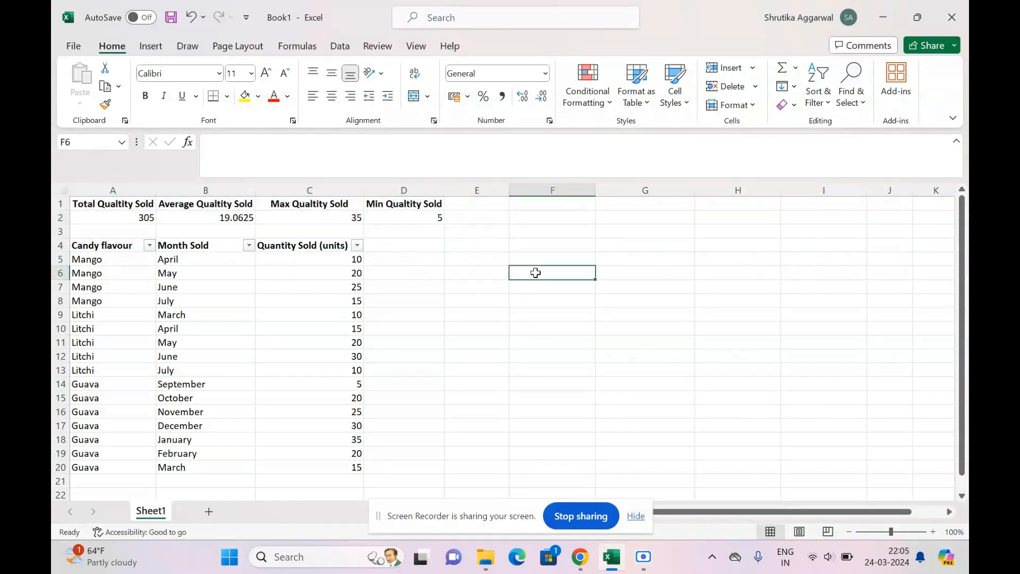